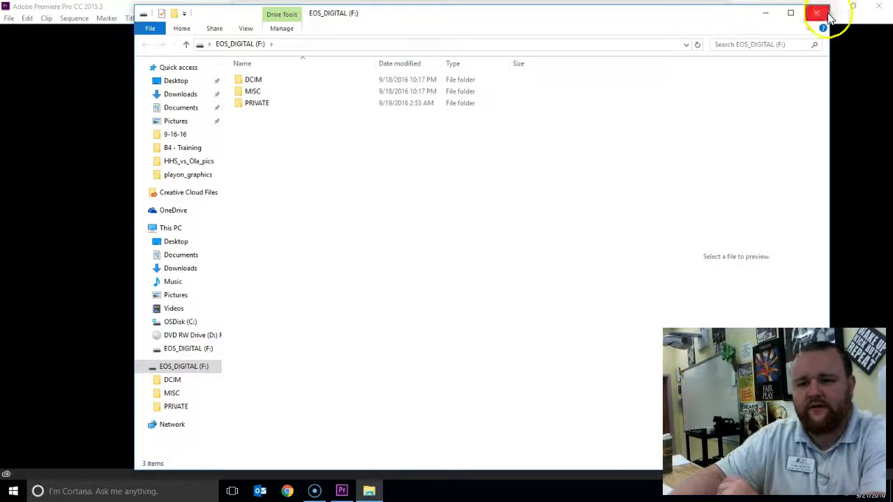
Step: Open the 100CANON folder inside DCIM on the EOS_DIGITAL (F:) card in File Explorer and browse its video clips
{"action": "left_click", "coordinate": [819, 14]}
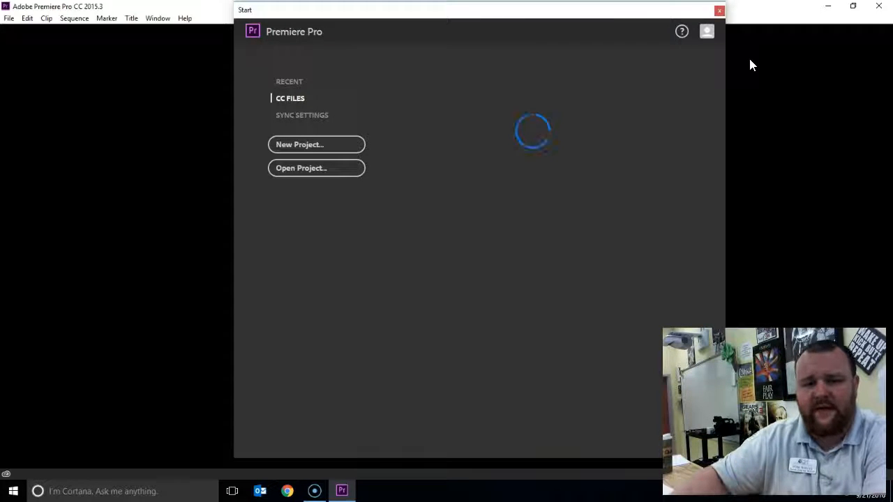
{"action": "left_click", "coordinate": [15, 492]}
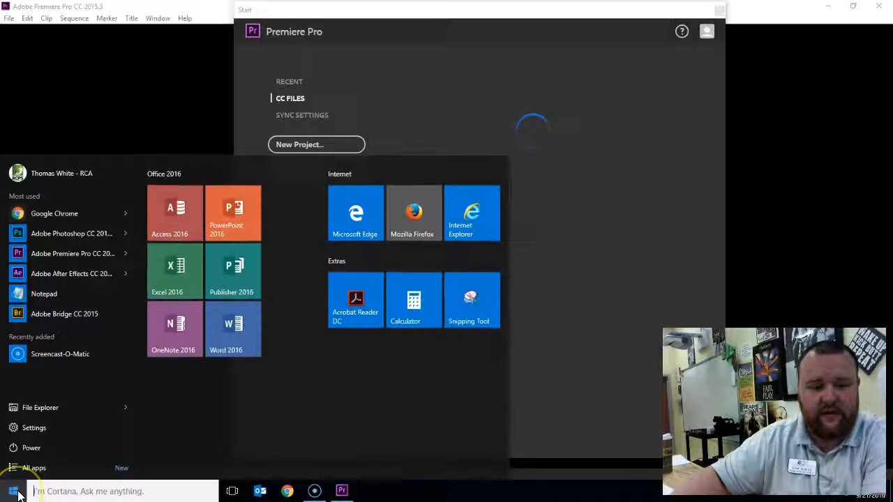
{"action": "left_click", "coordinate": [64, 405]}
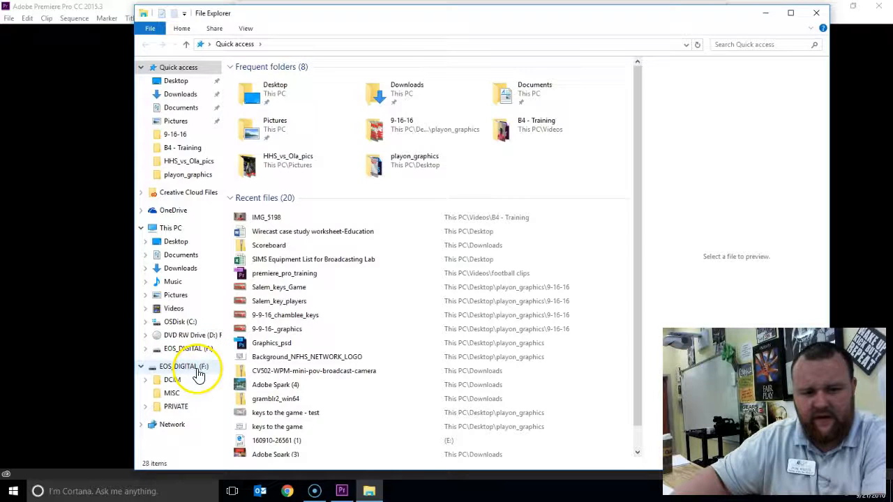
{"action": "left_click", "coordinate": [175, 366]}
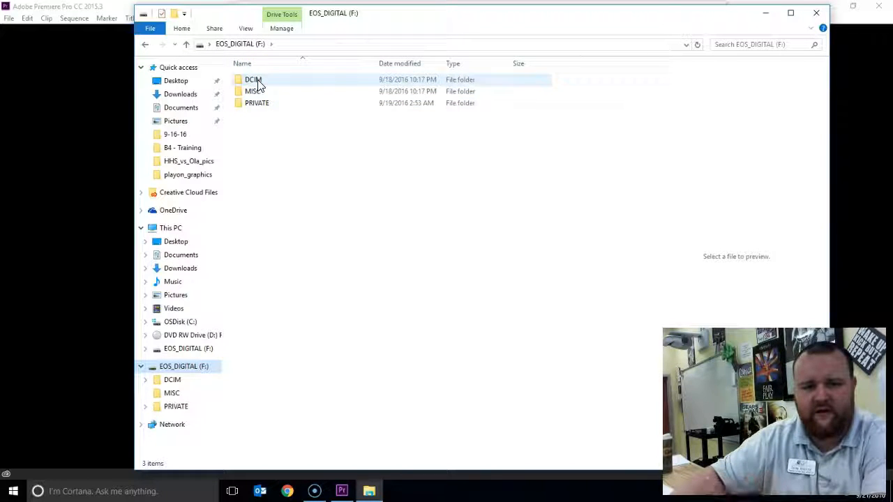
{"action": "double_click", "coordinate": [253, 80]}
{"action": "double_click", "coordinate": [259, 82]}
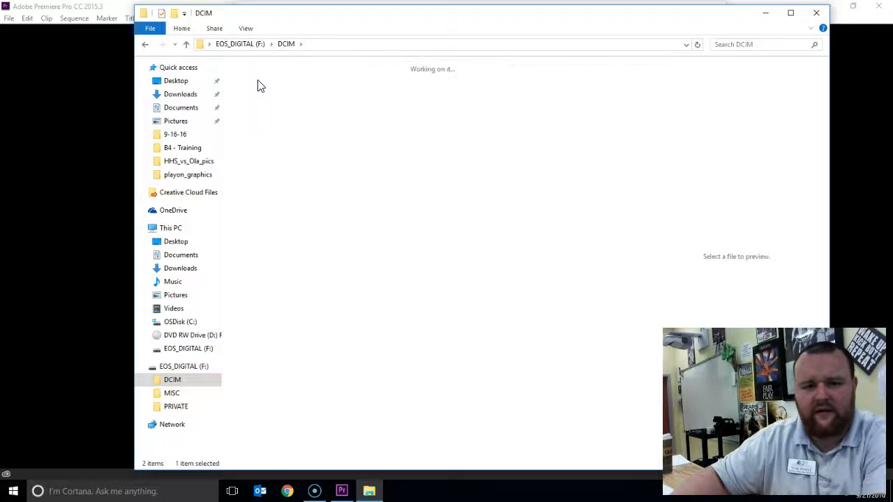
{"action": "scroll", "coordinate": [407, 225], "scroll_direction": "down", "scroll_amount": 6}
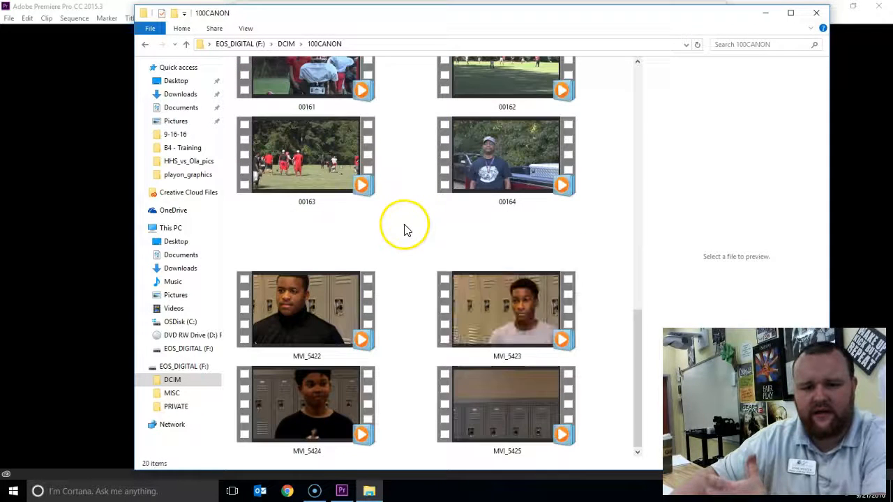
{"action": "scroll", "coordinate": [406, 226], "scroll_direction": "up", "scroll_amount": 4}
{"action": "scroll", "coordinate": [408, 233], "scroll_direction": "down", "scroll_amount": 4}
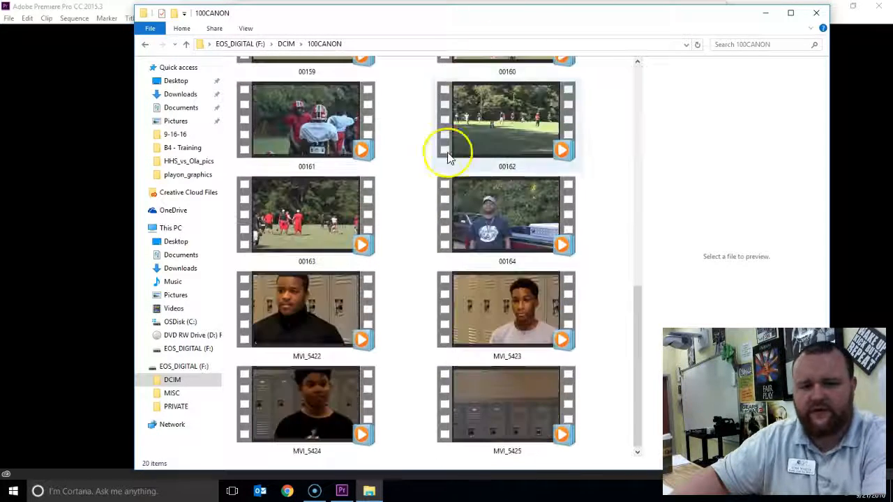
Step: Collapse the expanded groups in the folder tree and open the Videos folder under This PC
{"action": "left_click_drag", "start_coordinate": [540, 26], "coordinate": [597, 35]}
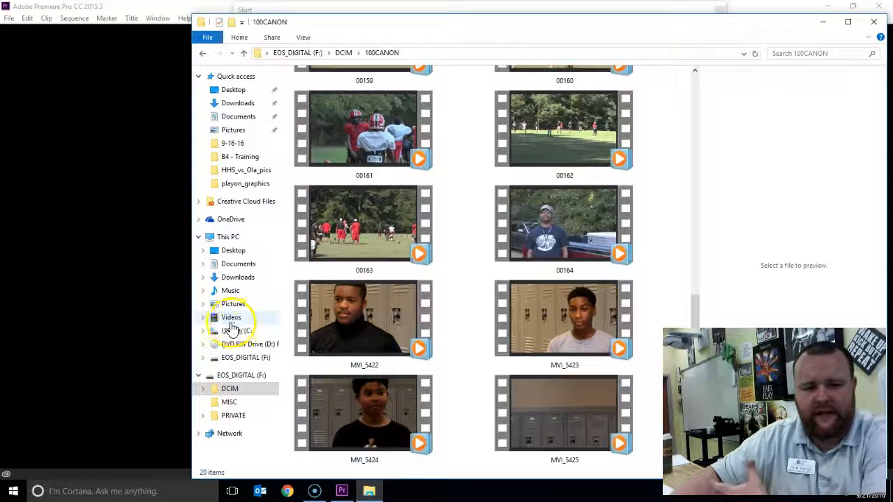
{"action": "left_click", "coordinate": [199, 236]}
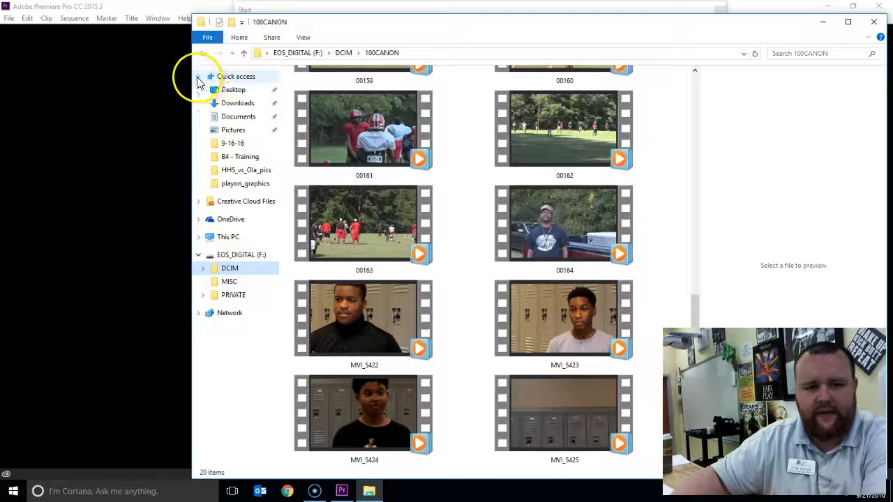
{"action": "left_click", "coordinate": [198, 76]}
{"action": "left_click", "coordinate": [200, 148]}
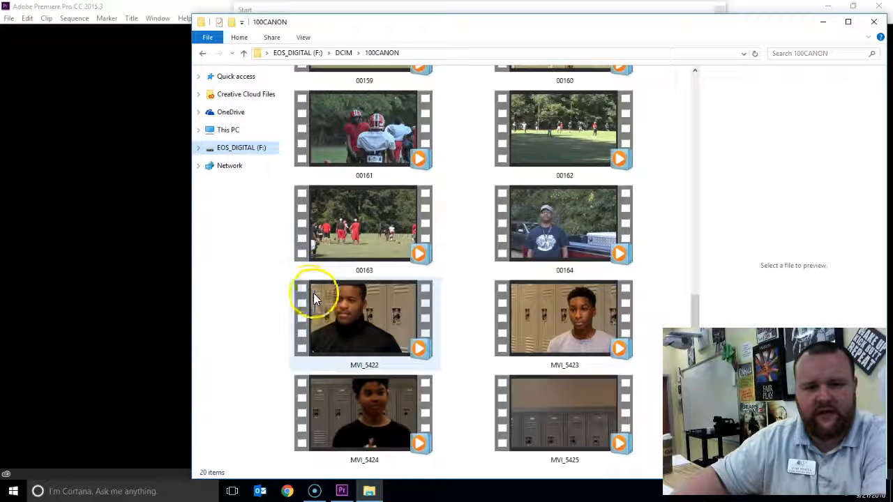
{"action": "left_click", "coordinate": [229, 131]}
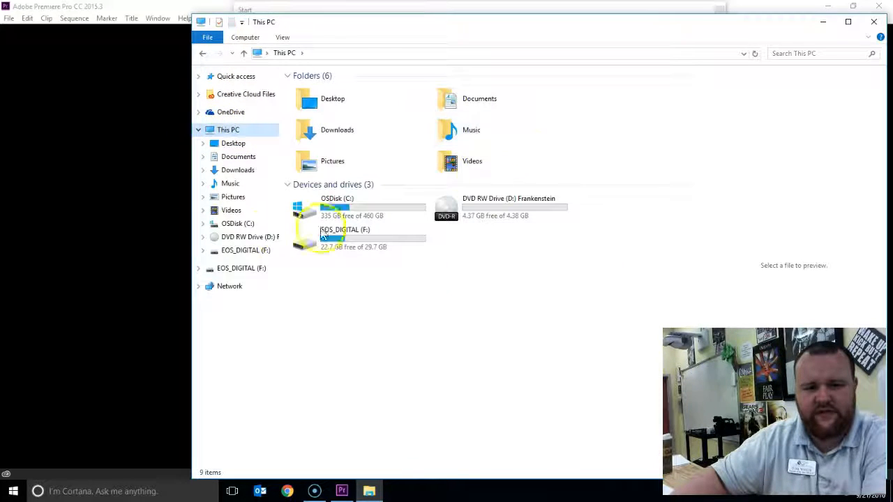
{"action": "left_click", "coordinate": [231, 210]}
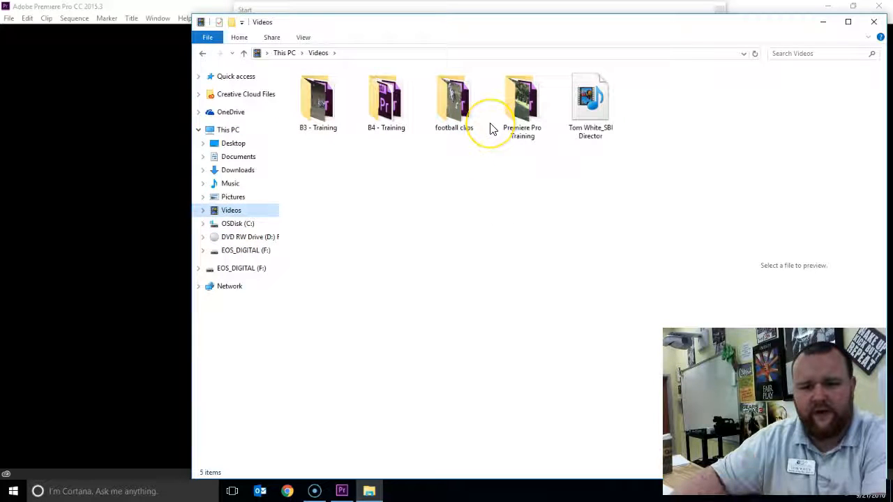
Step: Create a folder named "Premiere Training 2" in Videos and open it
{"action": "right_click", "coordinate": [487, 213]}
{"action": "mouse_move", "coordinate": [564, 356]}
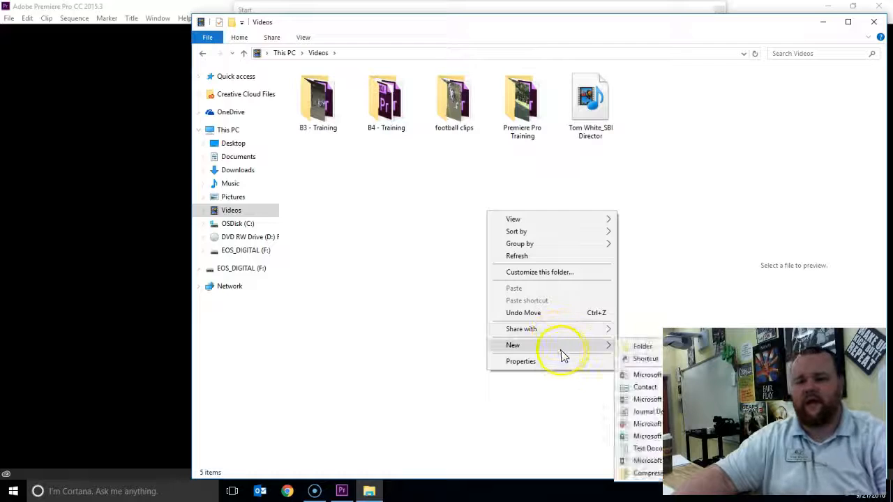
{"action": "left_click", "coordinate": [645, 347]}
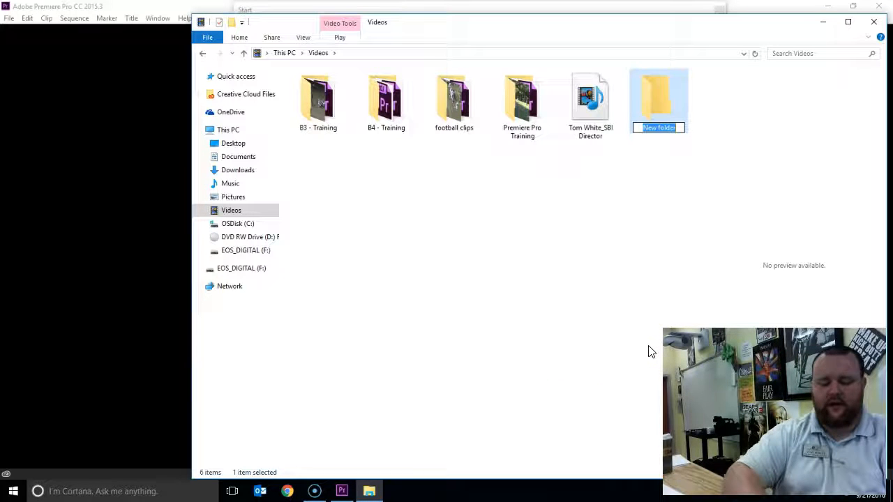
{"action": "type", "text": "Premie"}
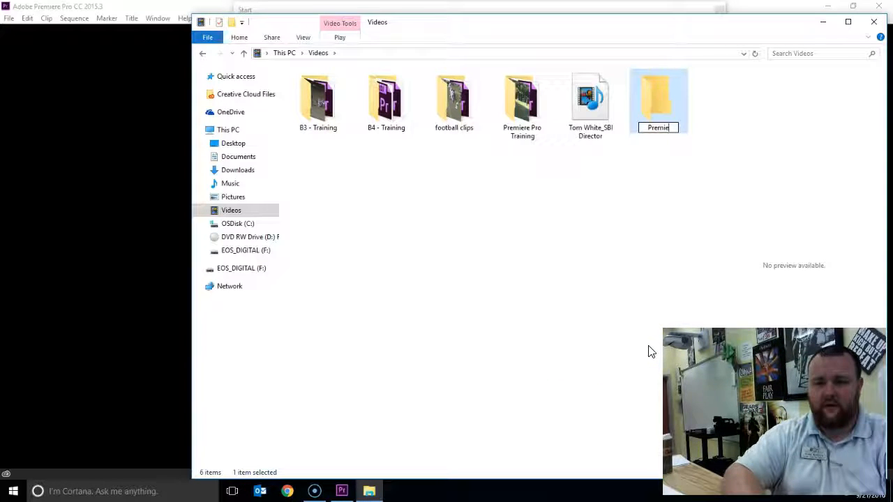
{"action": "type", "text": "re Training 2"}
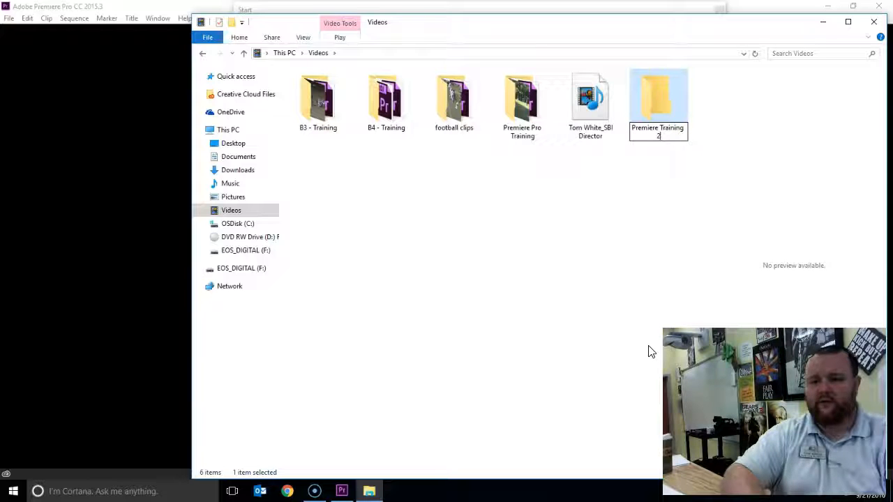
{"action": "key", "text": "Return"}
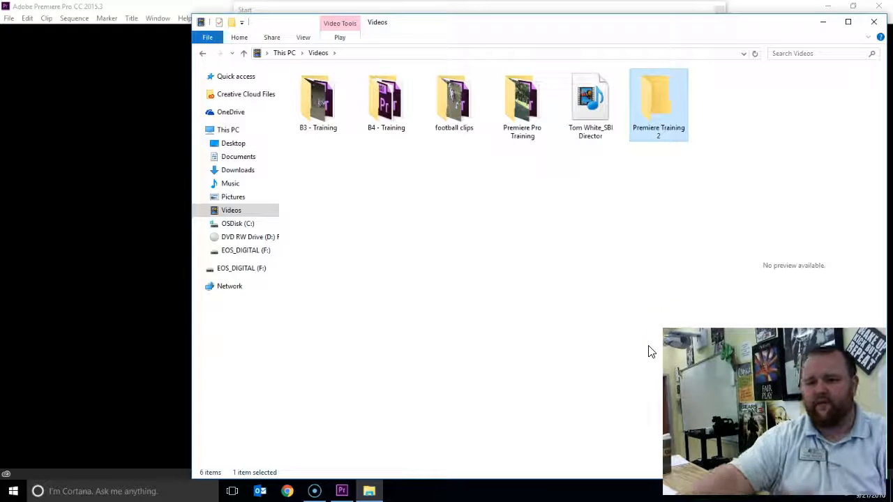
{"action": "double_click", "coordinate": [648, 85]}
Step: Open a second File Explorer window showing the end of the 100CANON folder's clips on the EOS_DIGITAL (F:) card
{"action": "left_click", "coordinate": [13, 491]}
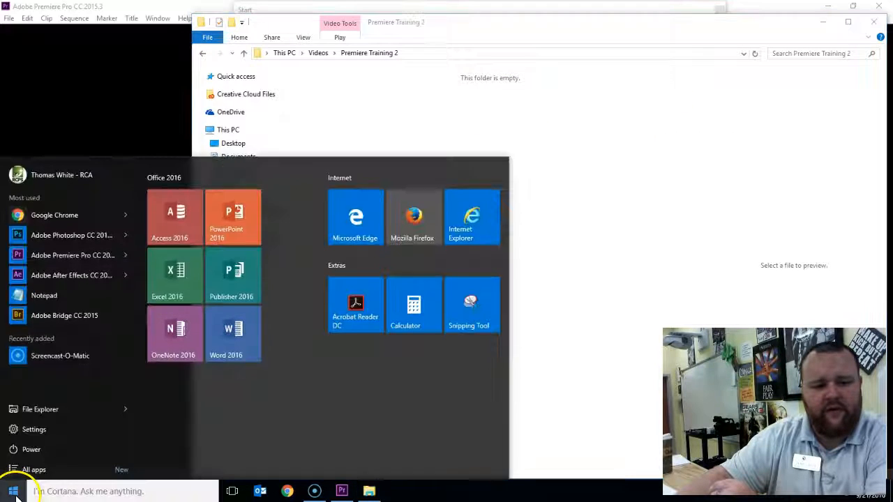
{"action": "left_click", "coordinate": [44, 412]}
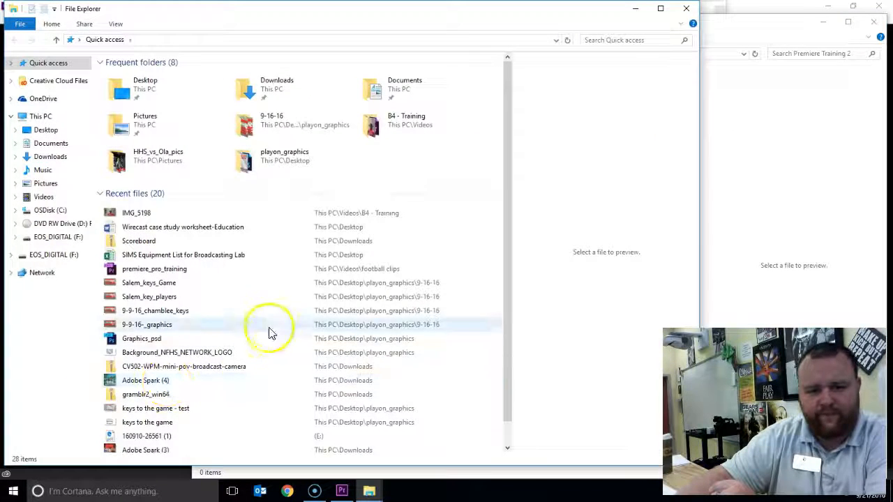
{"action": "left_click", "coordinate": [54, 255]}
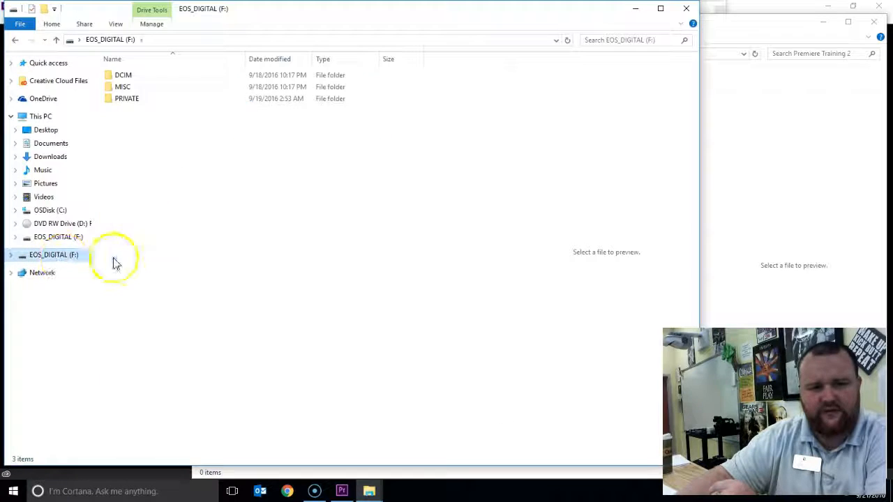
{"action": "double_click", "coordinate": [116, 76]}
{"action": "left_click", "coordinate": [119, 77]}
{"action": "double_click", "coordinate": [116, 75]}
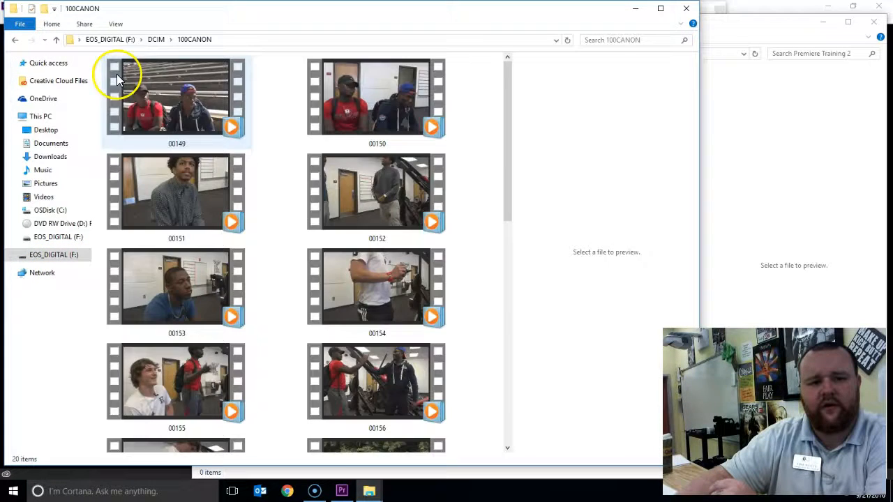
{"action": "scroll", "coordinate": [269, 203], "scroll_direction": "down", "scroll_amount": 8}
Step: Copy the clips MVI_5422 and MVI_5423 from 100CANON into the Premiere Training 2 folder
{"action": "left_click", "coordinate": [154, 314]}
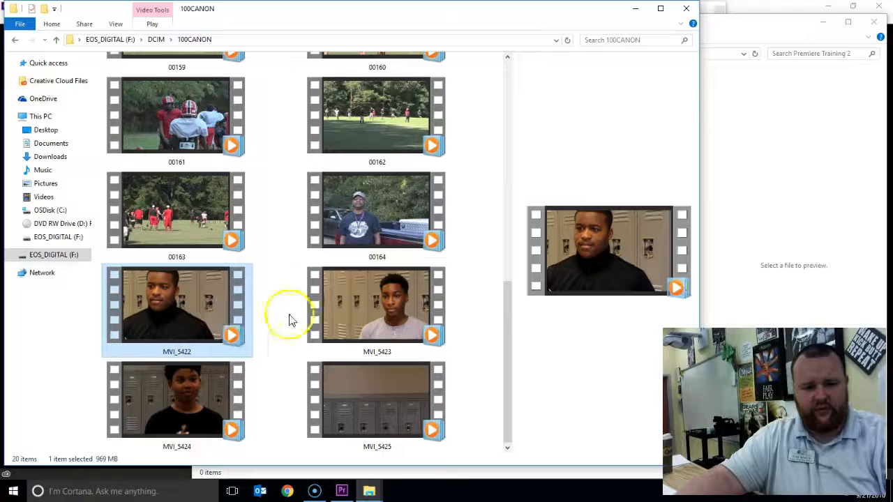
{"action": "left_click", "coordinate": [376, 295], "text": "ctrl"}
{"action": "left_click_drag", "start_coordinate": [519, 22], "coordinate": [508, 149]}
{"action": "left_click_drag", "start_coordinate": [425, 427], "coordinate": [689, 123]}
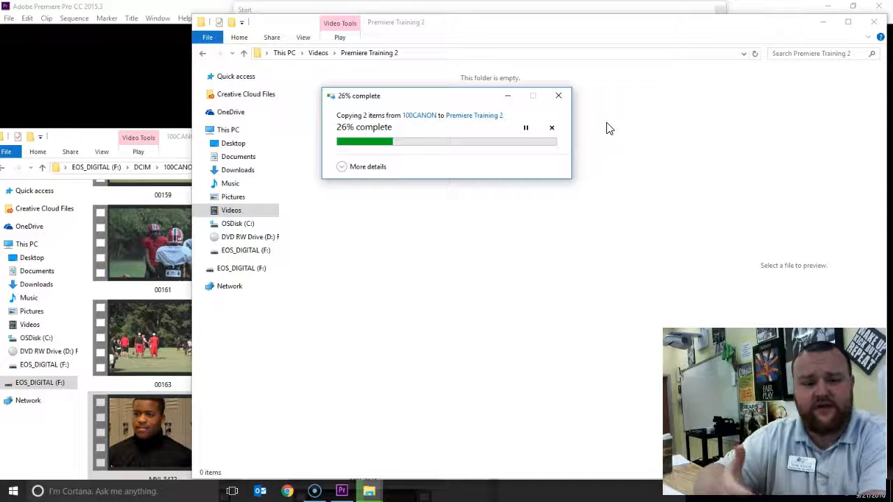
Step: Show the Videos folder in the second File Explorer window and examine how its project folders are organized
{"action": "left_click", "coordinate": [175, 139]}
{"action": "left_click_drag", "start_coordinate": [176, 139], "coordinate": [254, 59]}
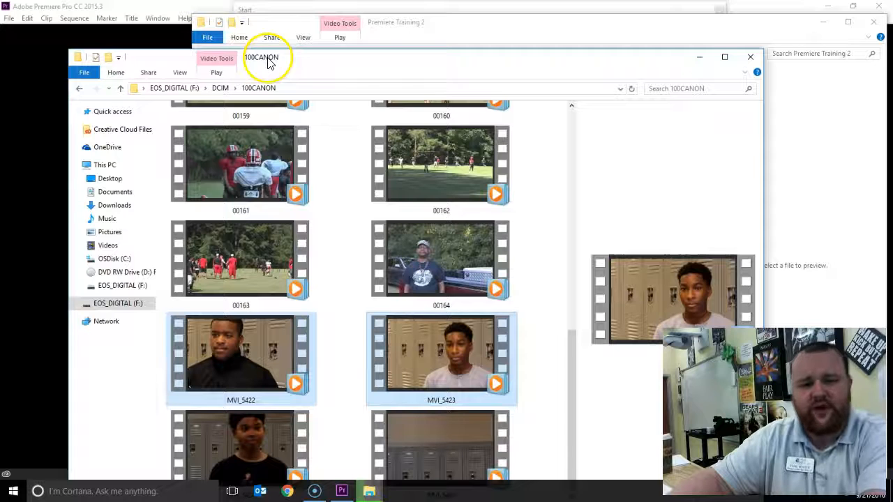
{"action": "left_click", "coordinate": [108, 245]}
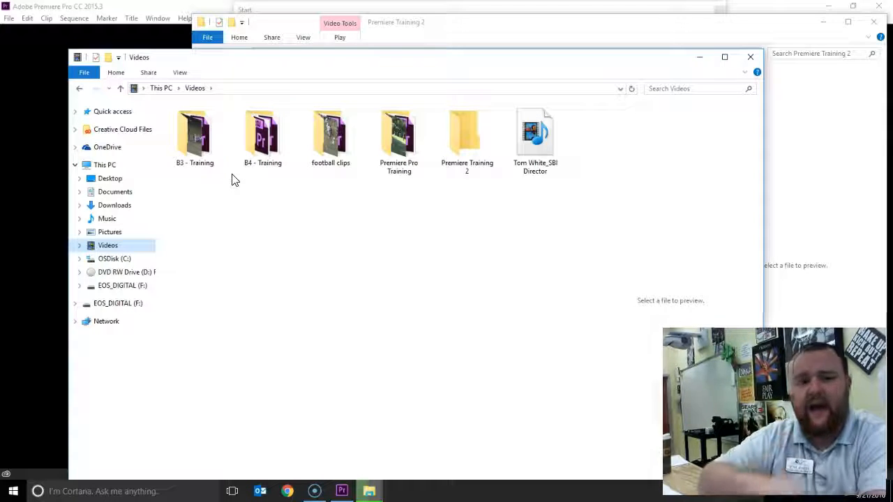
{"action": "left_click", "coordinate": [198, 150]}
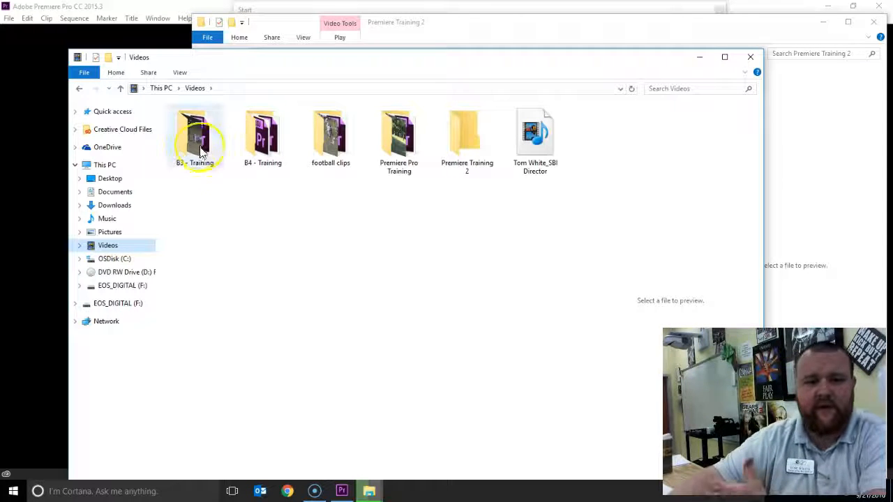
{"action": "left_click", "coordinate": [257, 143]}
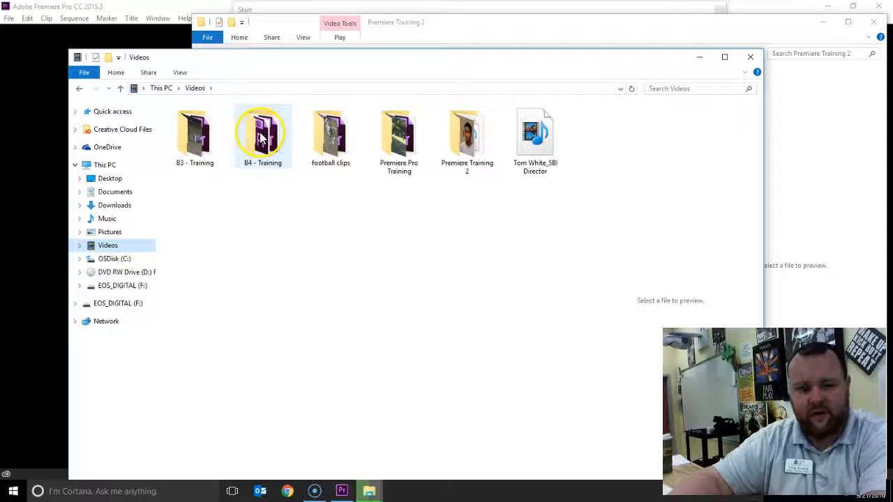
{"action": "left_click", "coordinate": [323, 150]}
{"action": "left_click", "coordinate": [383, 157]}
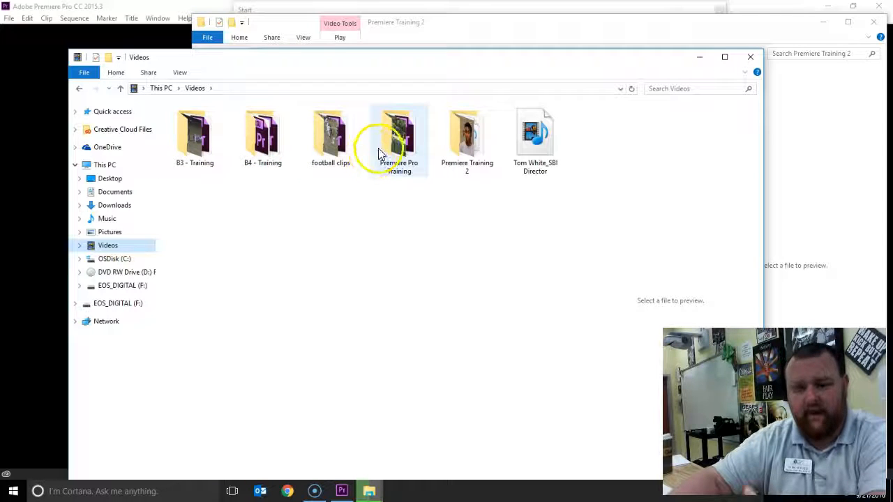
{"action": "left_click", "coordinate": [447, 165]}
Step: Check the clips in the Premiere Training 2 folder, minimize the Videos window and bring up the copy progress
{"action": "left_click", "coordinate": [453, 36]}
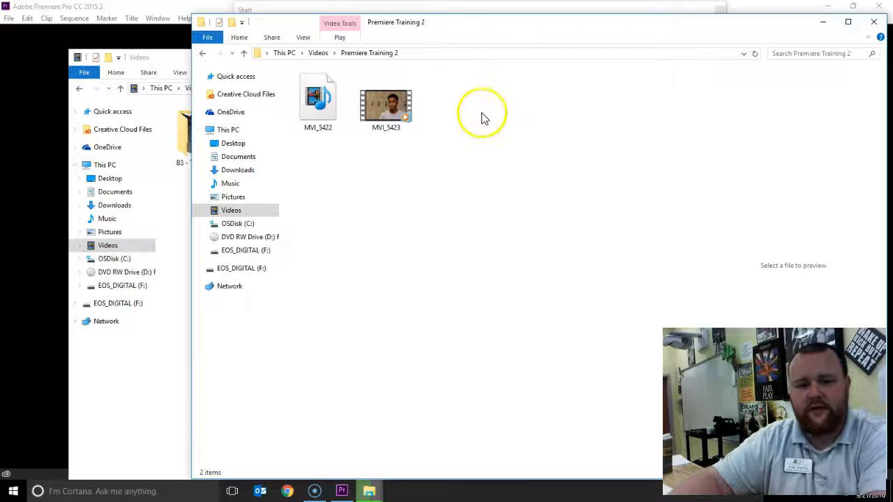
{"action": "left_click", "coordinate": [187, 57]}
{"action": "left_click", "coordinate": [701, 59]}
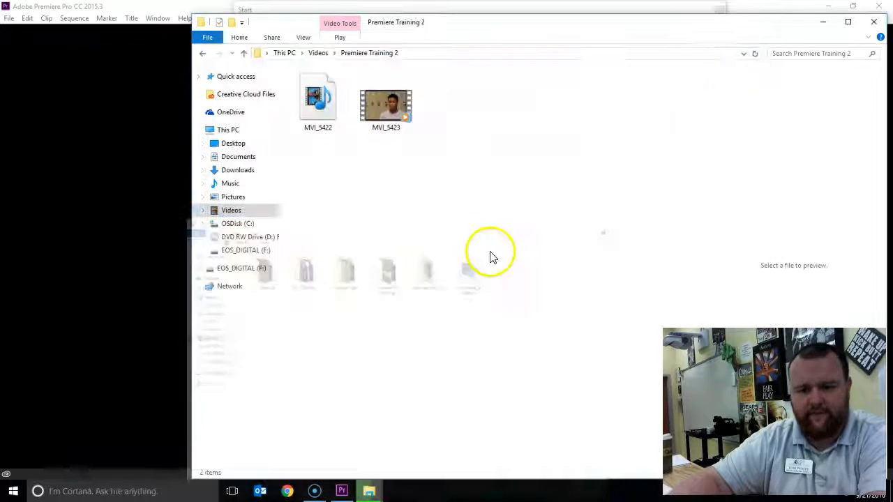
{"action": "mouse_move", "coordinate": [376, 487]}
{"action": "left_click", "coordinate": [466, 421]}
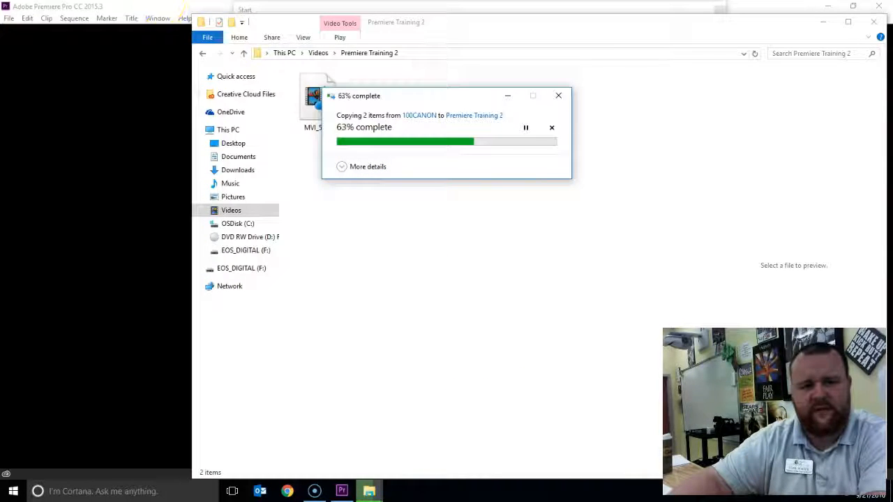
Step: Switch to Premiere Pro, dismiss the Start window and open the New Project dialog
{"action": "left_click", "coordinate": [161, 7]}
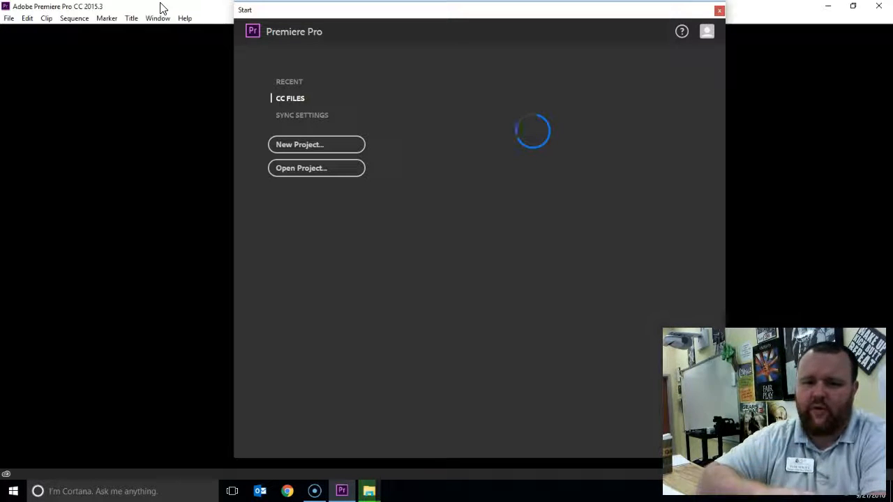
{"action": "left_click", "coordinate": [720, 10]}
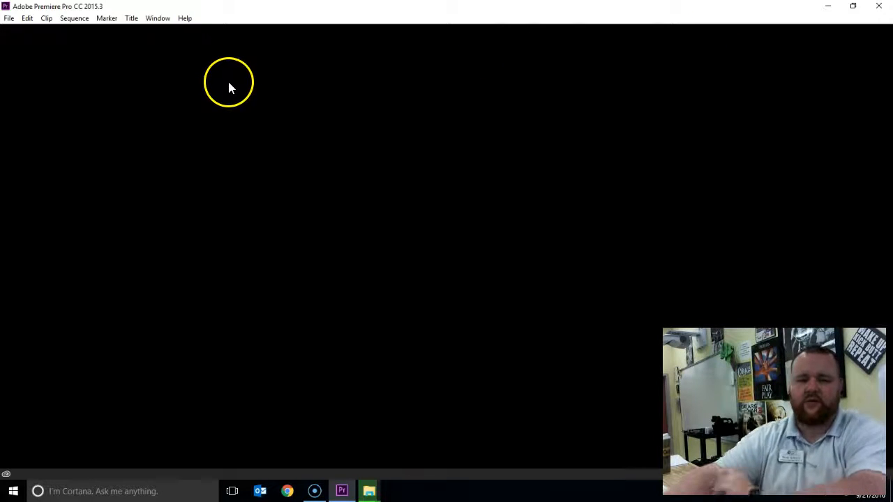
{"action": "left_click", "coordinate": [10, 19]}
{"action": "mouse_move", "coordinate": [21, 33]}
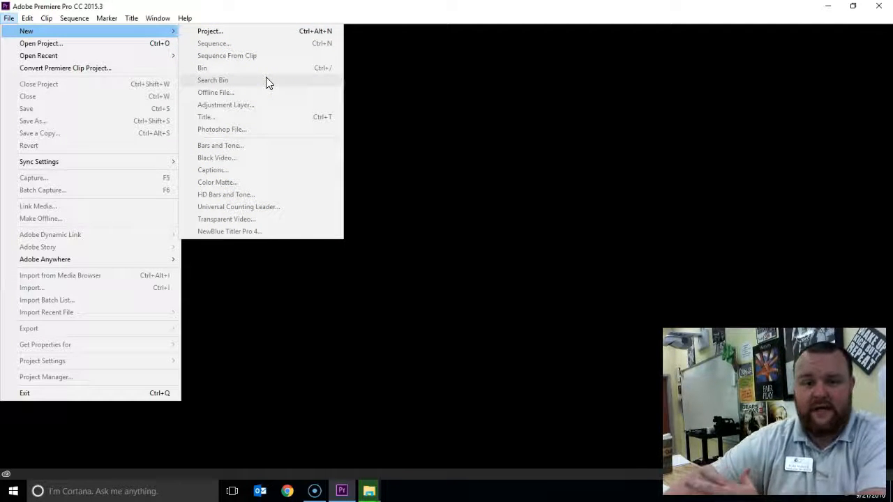
{"action": "left_click", "coordinate": [206, 32]}
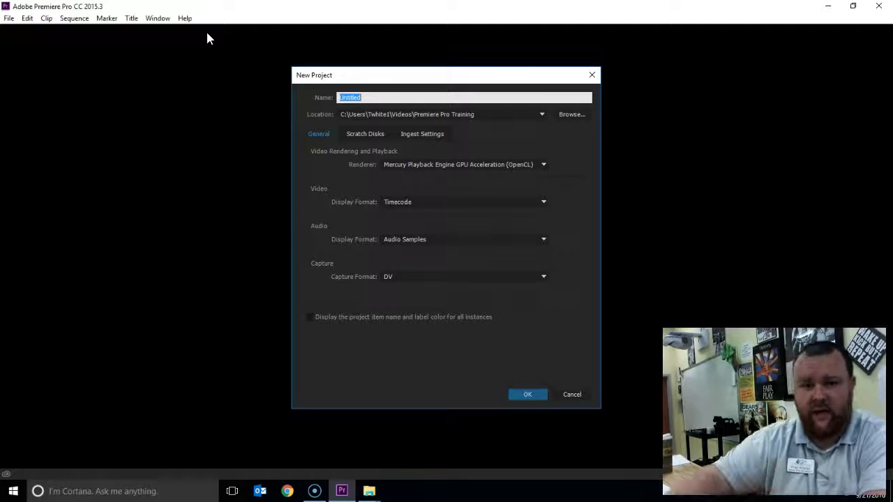
Step: Name the new project "Premiere Pro Training"
{"action": "left_click", "coordinate": [375, 96]}
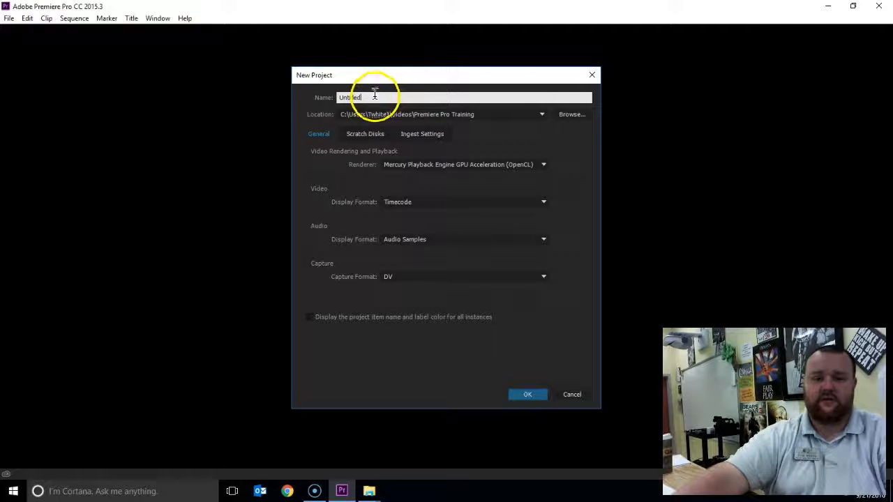
{"action": "key", "text": "ctrl+a"}
{"action": "type", "text": "Premie"}
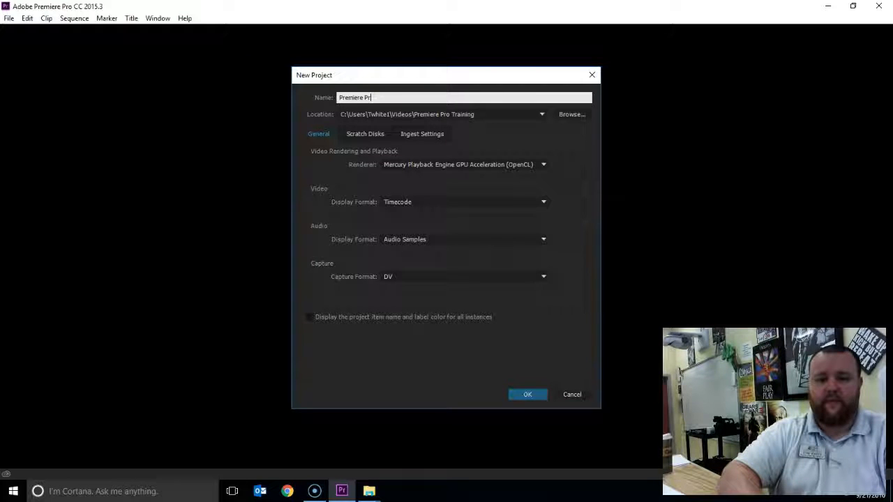
{"action": "type", "text": "re Pro Training"}
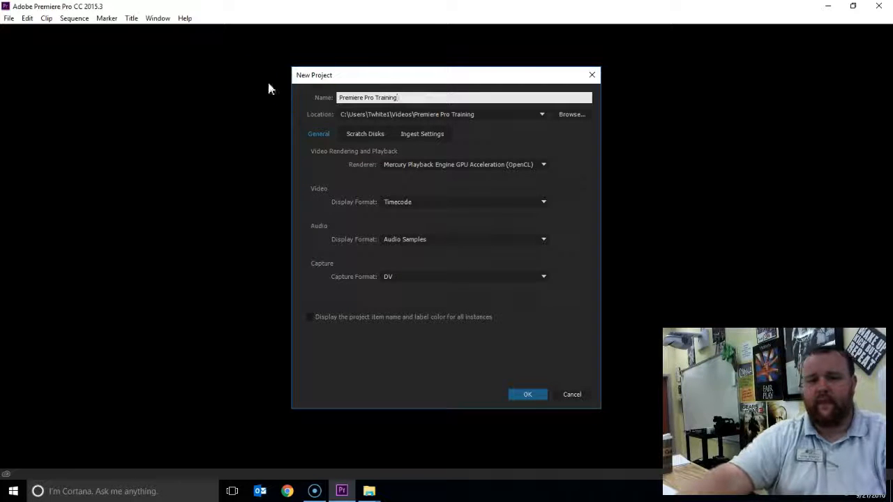
Step: Set the project's save location to the Premiere Training 2 folder inside Videos
{"action": "left_click", "coordinate": [569, 114]}
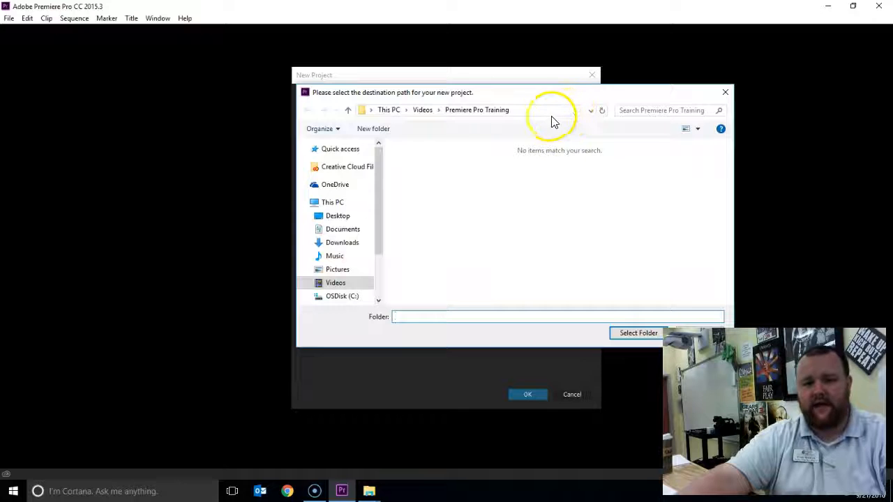
{"action": "left_click", "coordinate": [423, 112]}
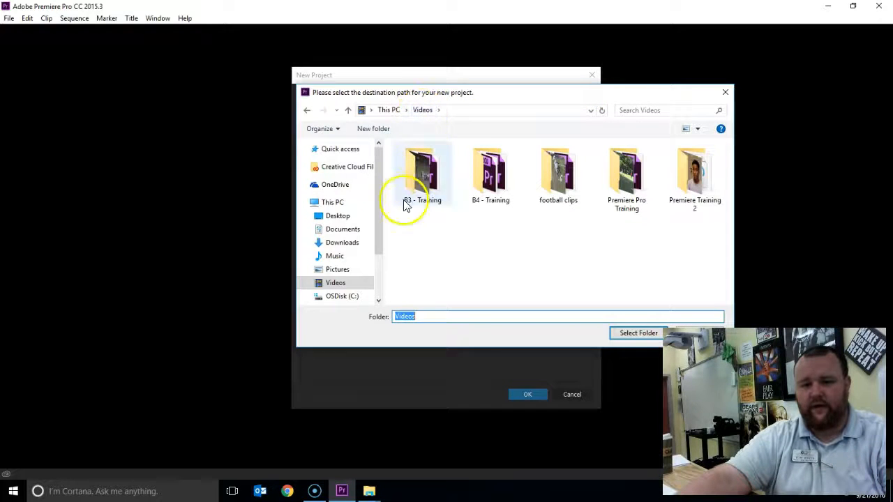
{"action": "double_click", "coordinate": [689, 186]}
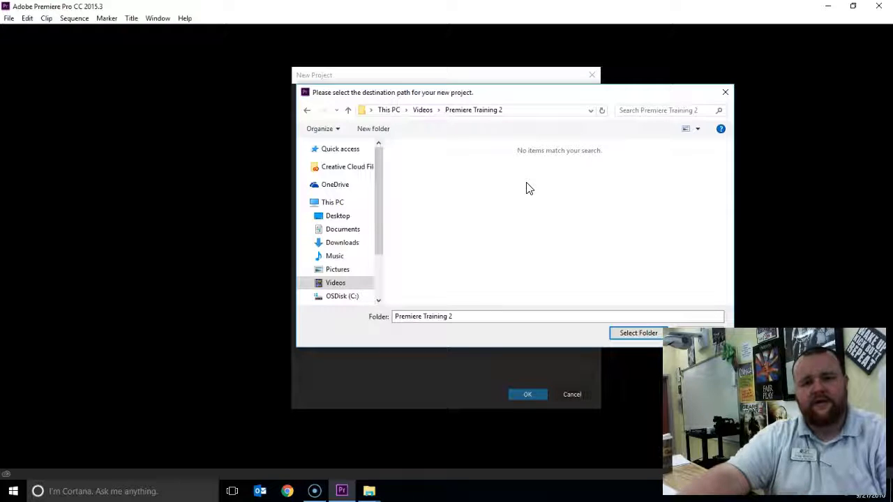
{"action": "left_click", "coordinate": [544, 193]}
{"action": "left_click", "coordinate": [656, 333]}
Step: Review the Scratch Disks, Ingest Settings and General options, leave them as they are and create the project
{"action": "left_click", "coordinate": [524, 384]}
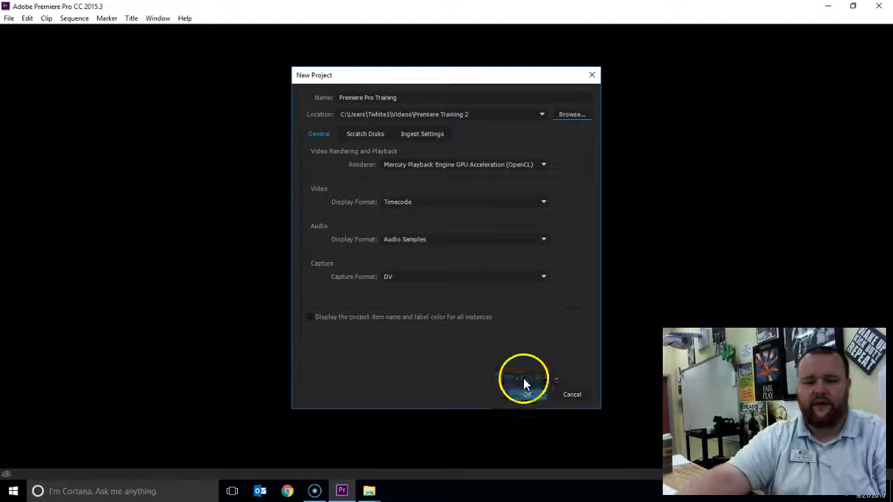
{"action": "left_click", "coordinate": [415, 134]}
{"action": "left_click", "coordinate": [326, 137]}
{"action": "left_click", "coordinate": [362, 137]}
{"action": "left_click", "coordinate": [411, 135]}
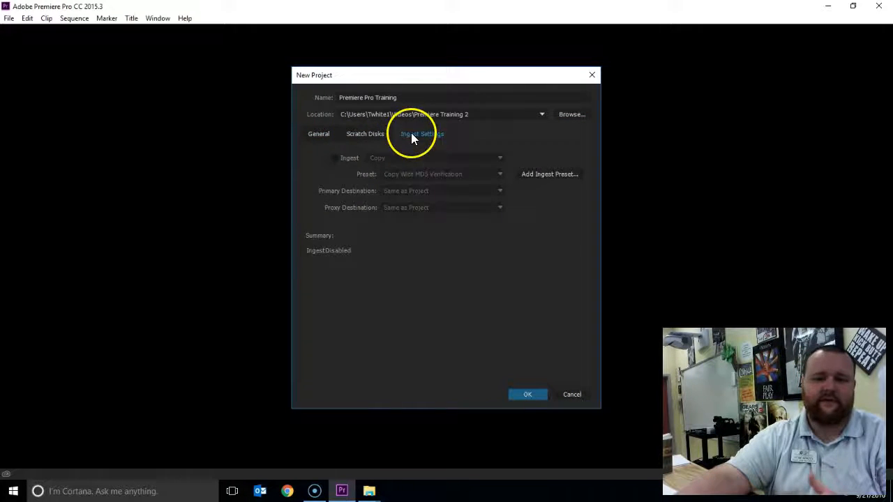
{"action": "left_click", "coordinate": [327, 136]}
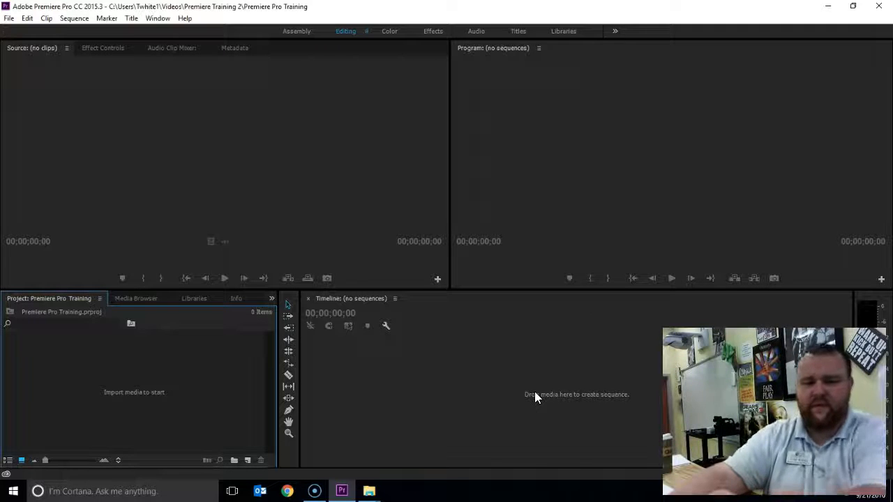
Step: Examine the Program monitor, Source monitor, Project and Timeline areas of the empty Editing workspace
{"action": "left_click", "coordinate": [614, 247]}
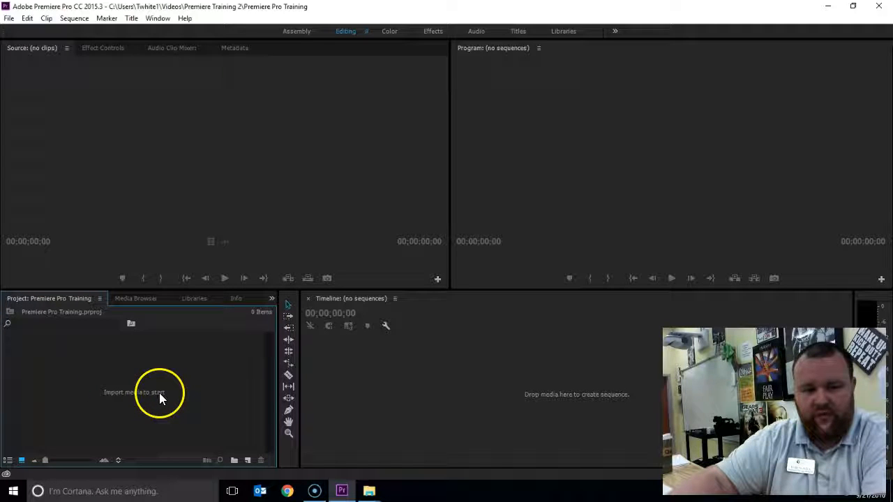
{"action": "left_click", "coordinate": [196, 163]}
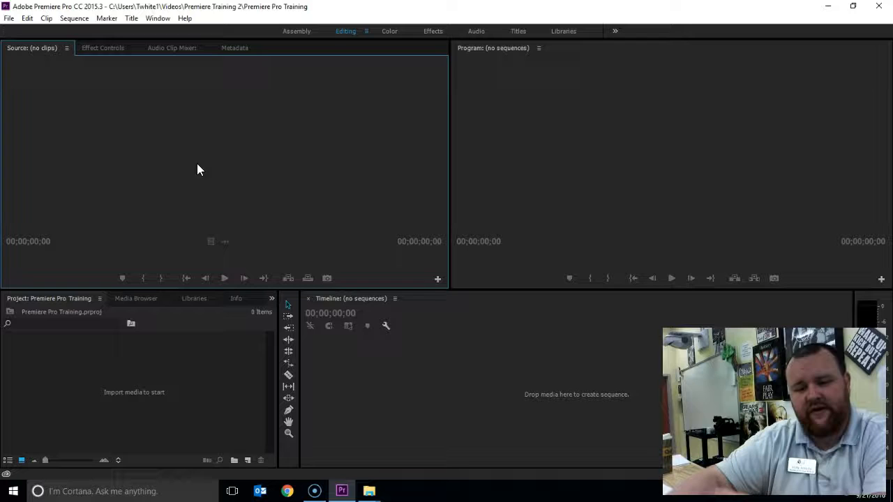
{"action": "left_click", "coordinate": [558, 402]}
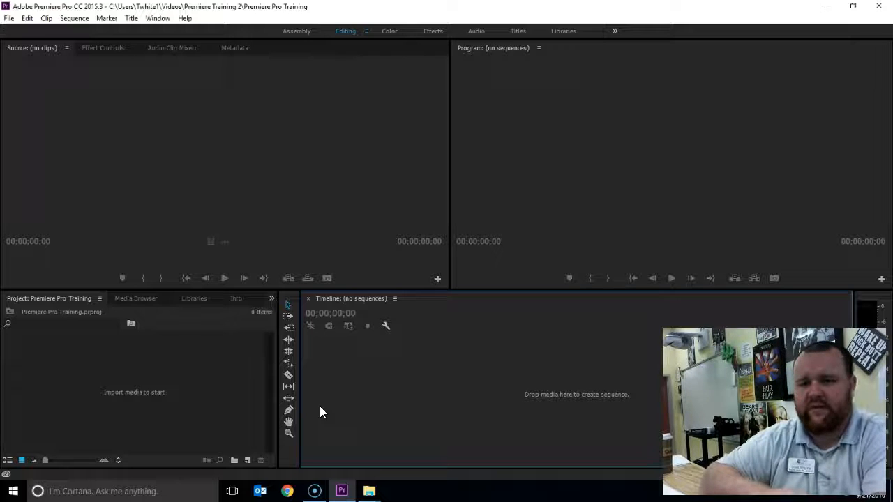
{"action": "left_click", "coordinate": [545, 195]}
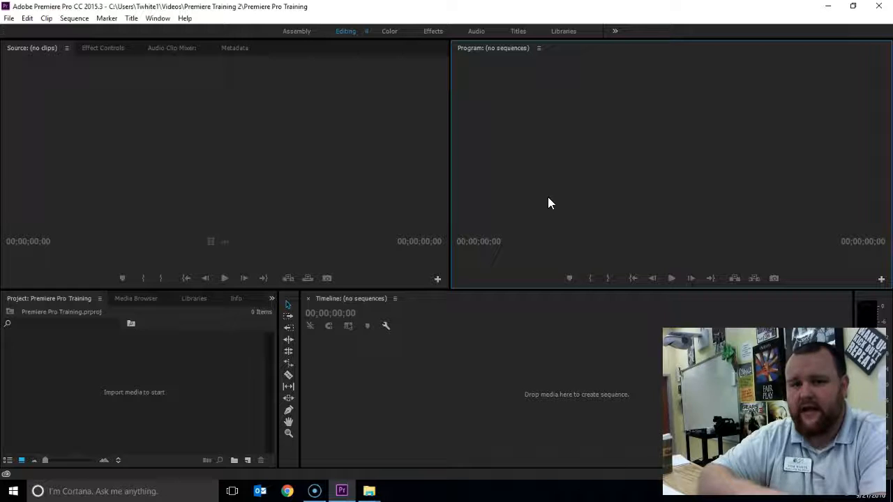
{"action": "left_click", "coordinate": [327, 354]}
{"action": "left_click", "coordinate": [561, 220]}
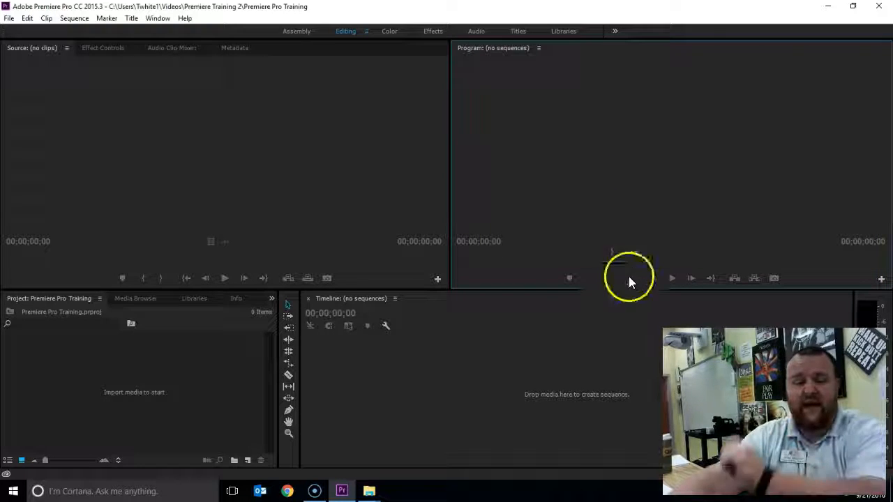
Step: Import the clips MVI_5422 and MVI_5423 from the Premiere Training 2 folder into the project
{"action": "double_click", "coordinate": [146, 395]}
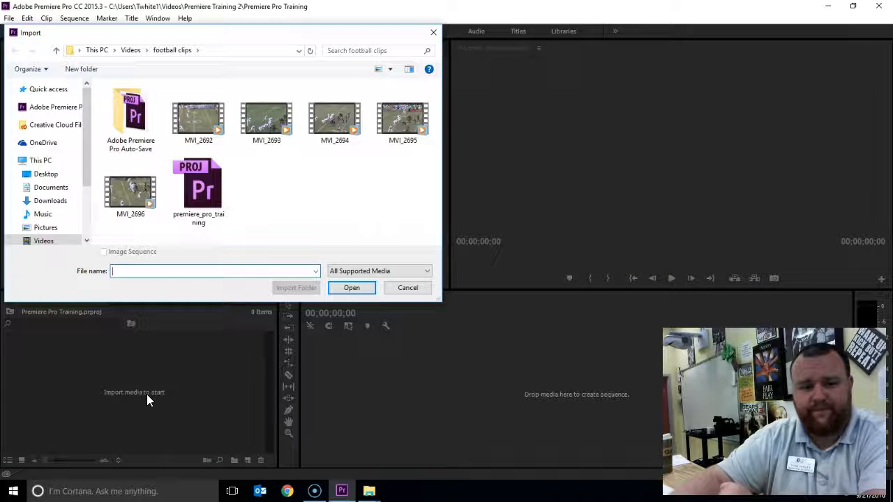
{"action": "left_click", "coordinate": [133, 50]}
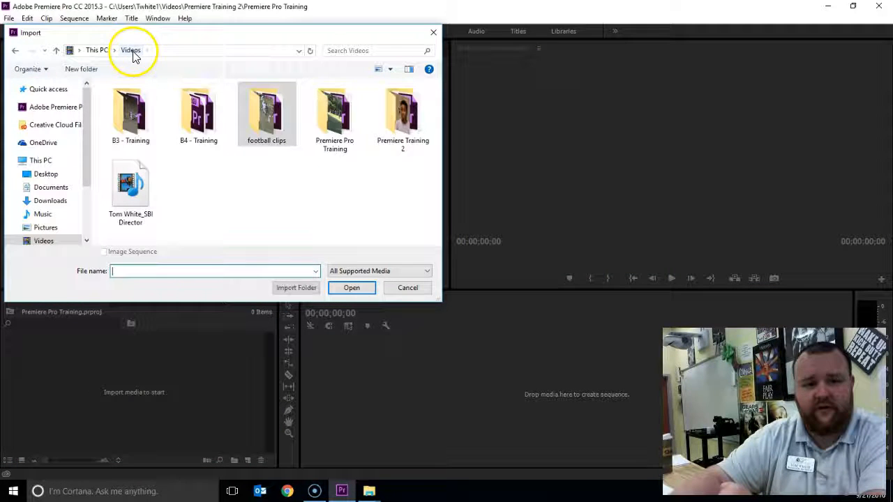
{"action": "double_click", "coordinate": [405, 112]}
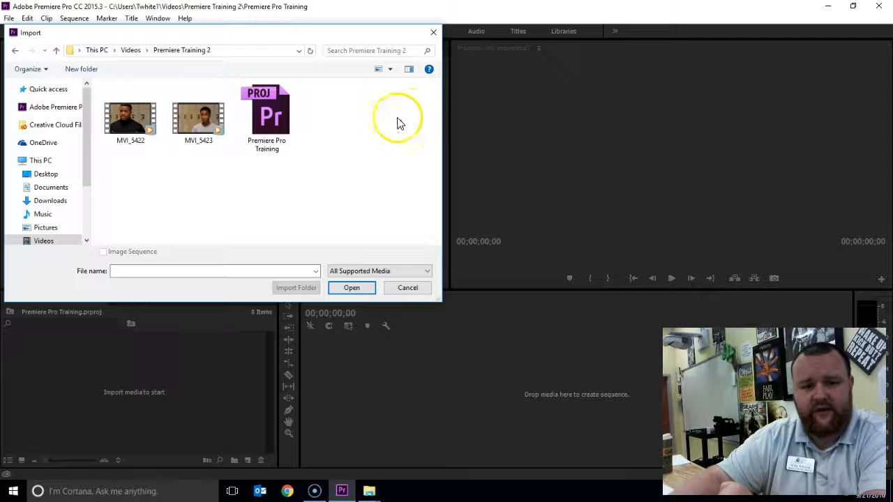
{"action": "left_click_drag", "start_coordinate": [214, 174], "coordinate": [136, 129]}
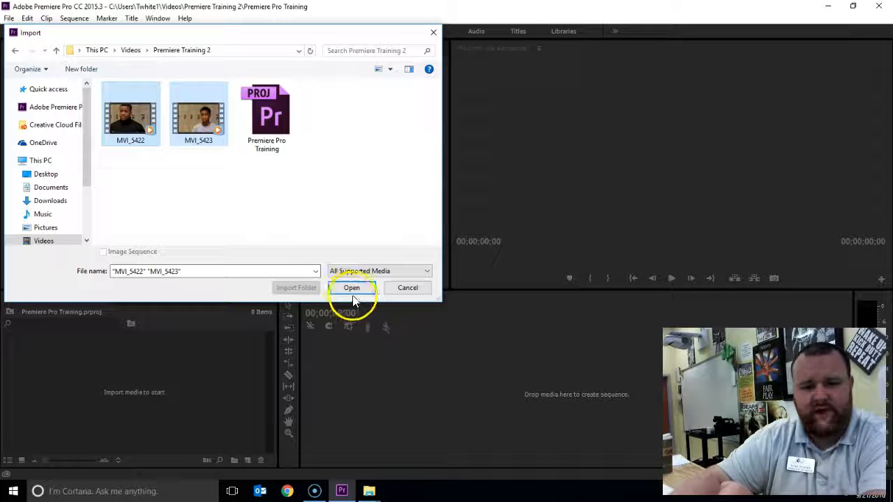
{"action": "left_click", "coordinate": [232, 203]}
{"action": "left_click_drag", "start_coordinate": [204, 164], "coordinate": [131, 99]}
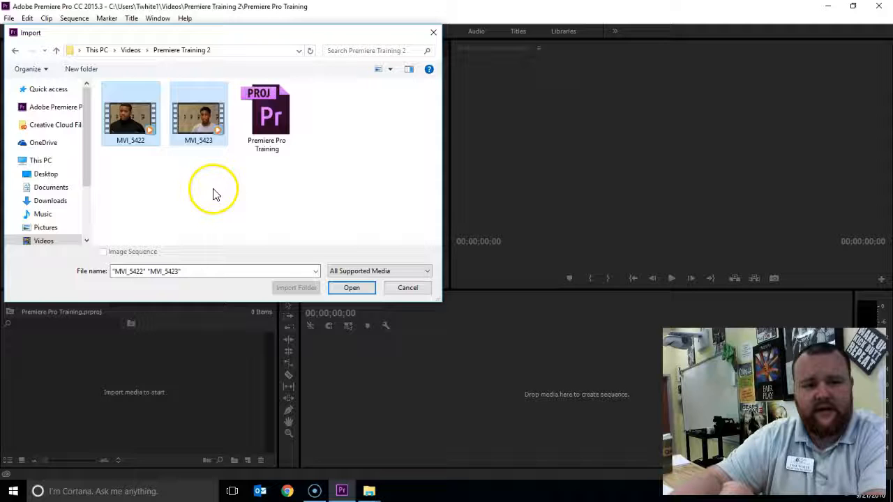
{"action": "left_click", "coordinate": [363, 288]}
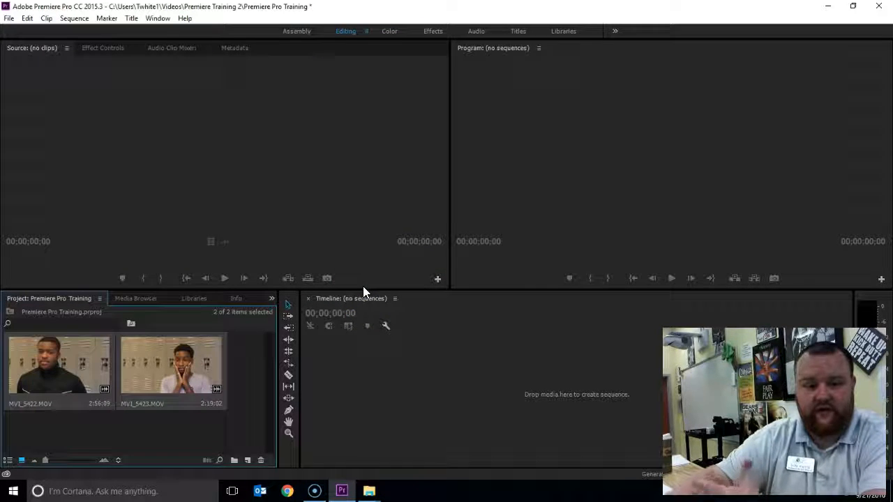
{"action": "left_click", "coordinate": [236, 381]}
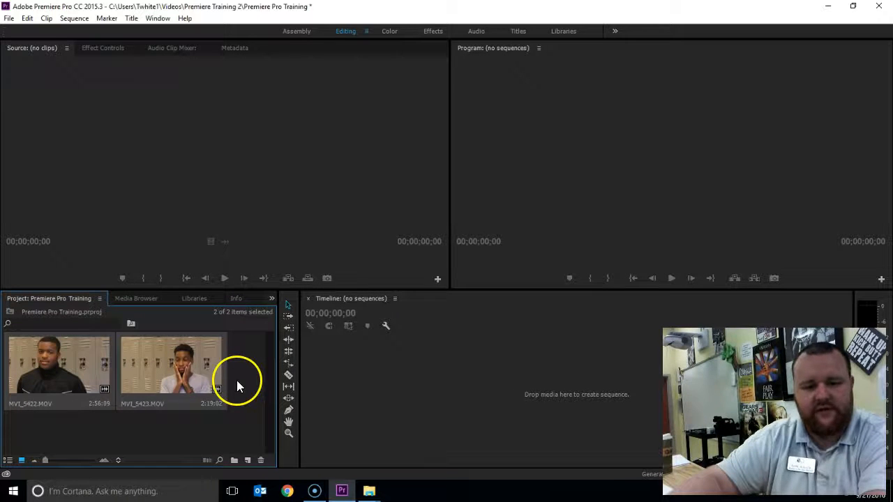
{"action": "left_click", "coordinate": [79, 363]}
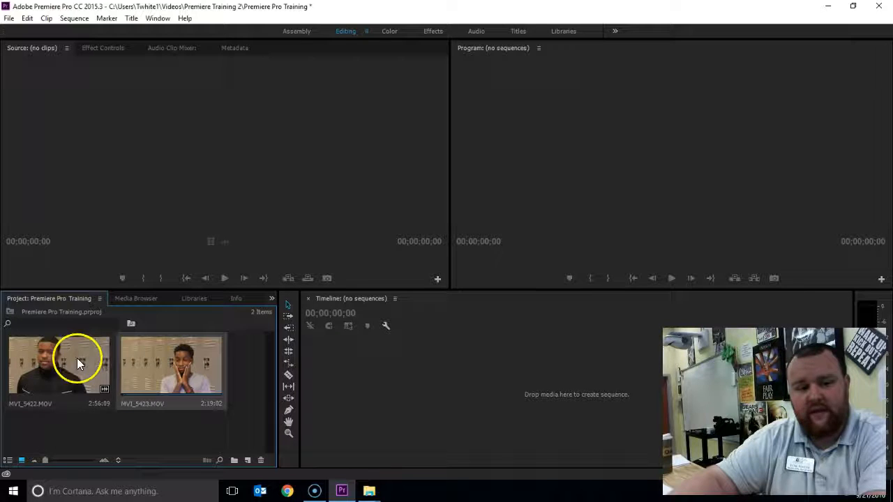
{"action": "left_click", "coordinate": [378, 363]}
{"action": "left_click", "coordinate": [497, 147]}
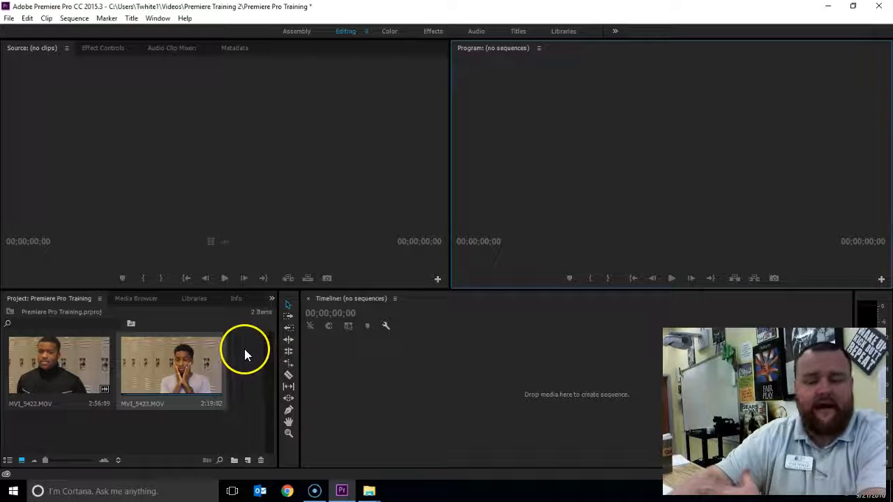
Step: Load MVI_5423 into the Source monitor, play it to where the answer starts and mark an In point at 00:00:09:09
{"action": "double_click", "coordinate": [163, 362]}
{"action": "left_click", "coordinate": [200, 137]}
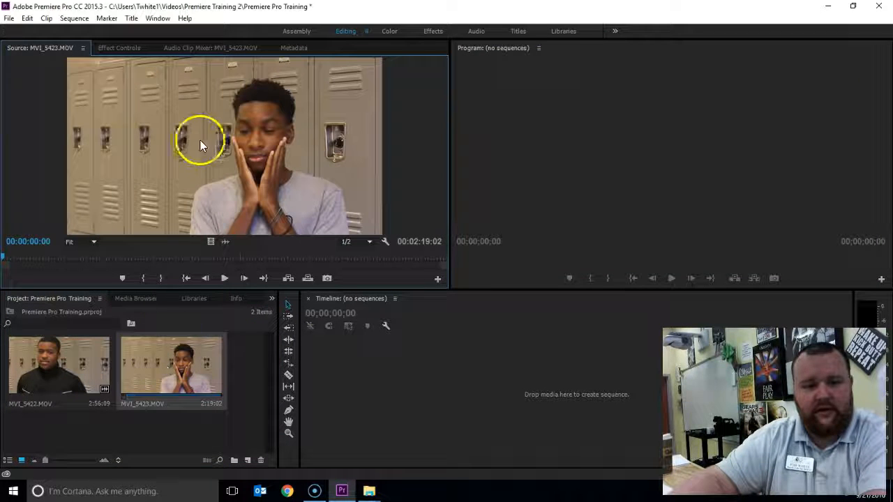
{"action": "left_click", "coordinate": [225, 278]}
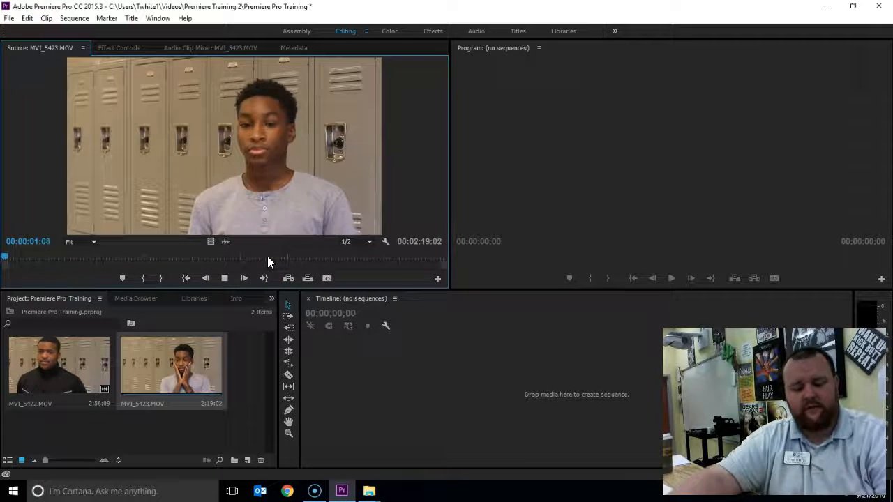
{"action": "left_click", "coordinate": [227, 279]}
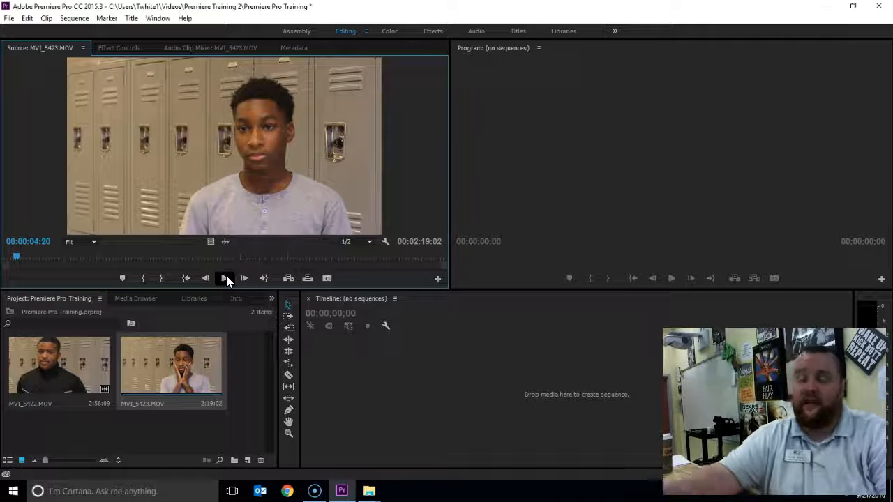
{"action": "left_click", "coordinate": [226, 276]}
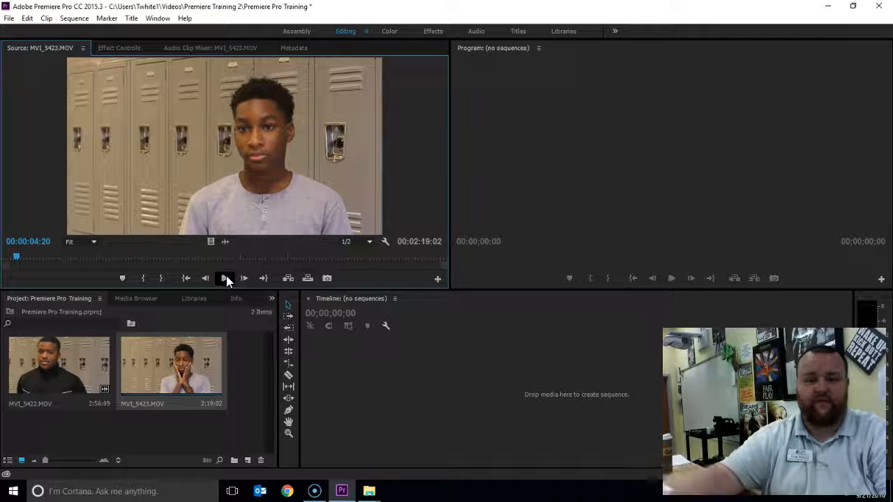
{"action": "left_click", "coordinate": [226, 278]}
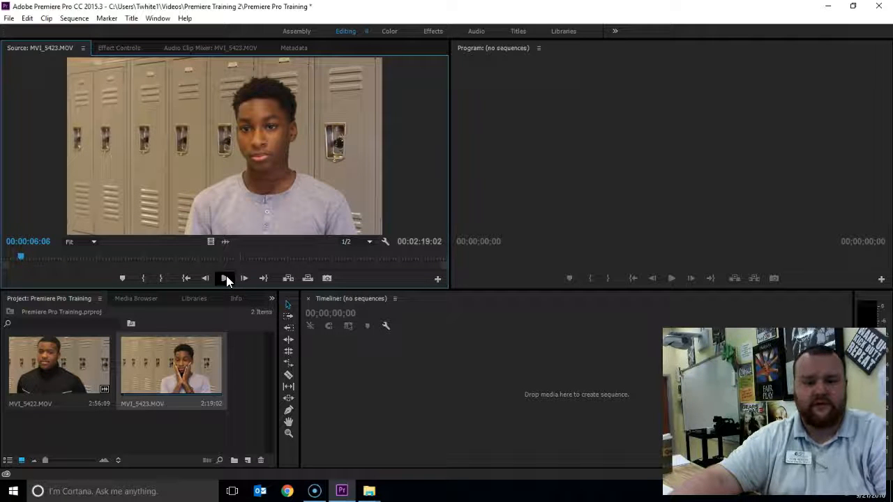
{"action": "left_click", "coordinate": [226, 278]}
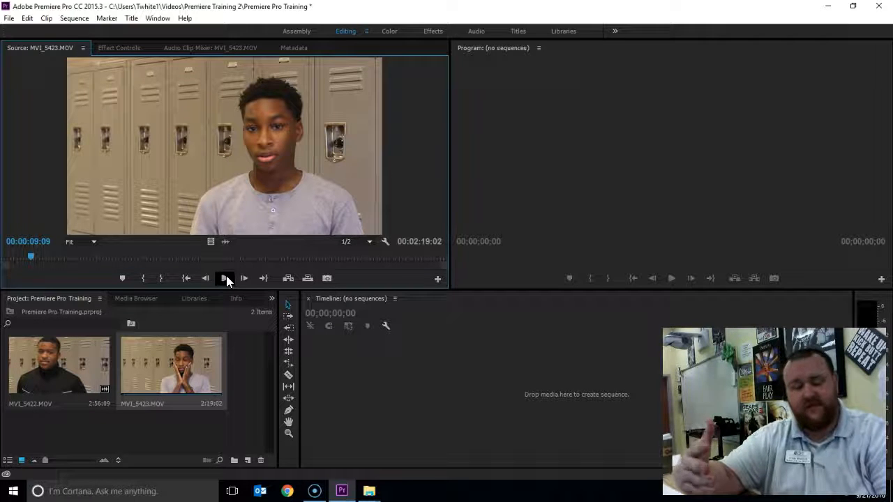
{"action": "key", "text": "i"}
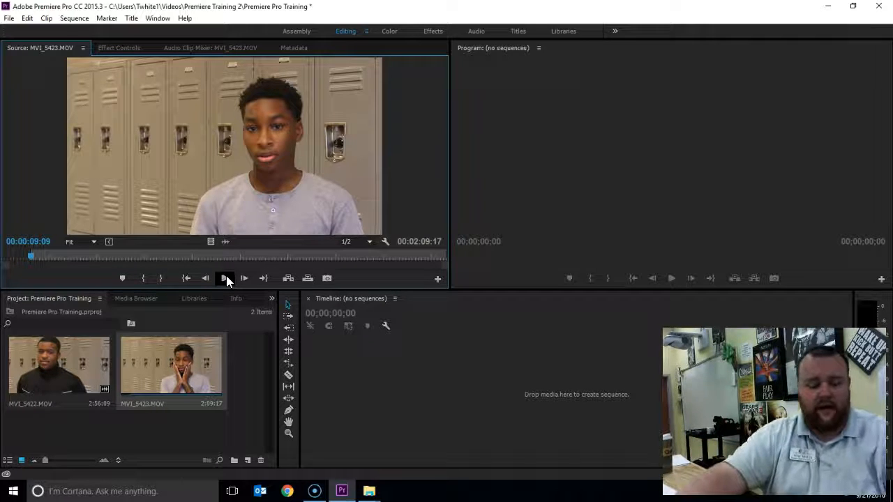
{"action": "key", "text": "ctrl+shift+i"}
{"action": "key", "text": "i"}
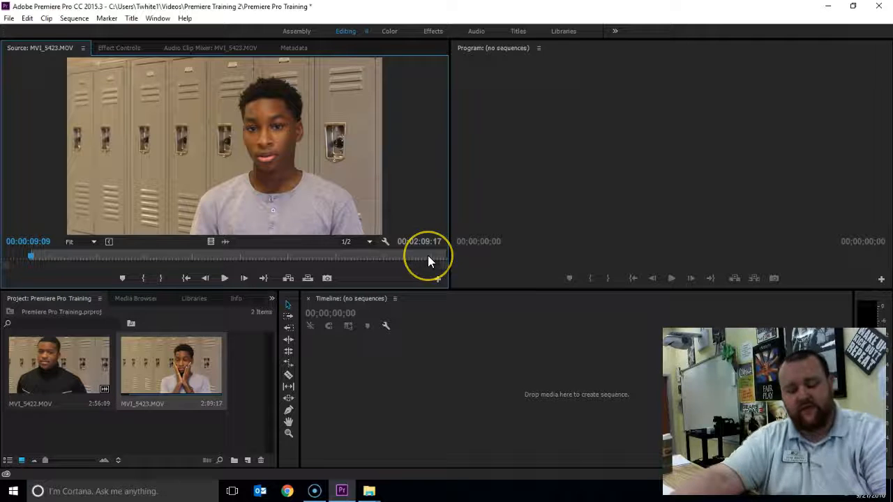
Step: Mark an Out point at 00:00:14:15 in MVI_5423 and place the marked section in the empty timeline as a new sequence
{"action": "key", "text": "space"}
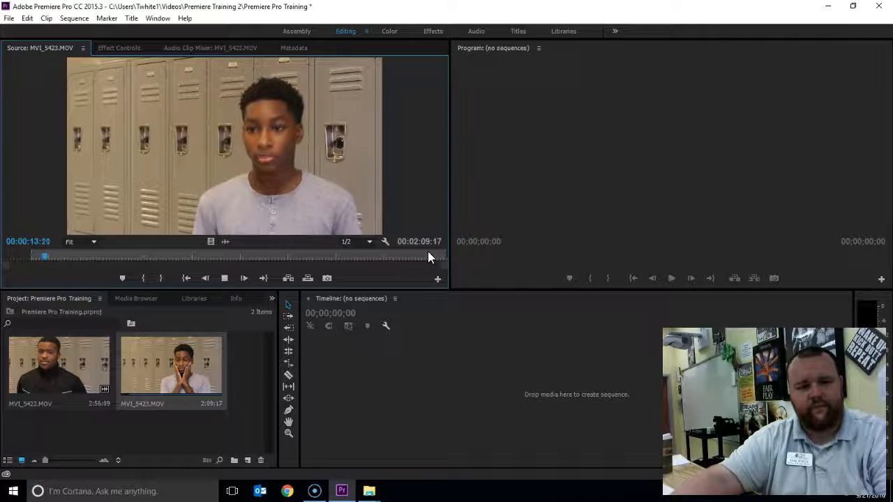
{"action": "key", "text": "space"}
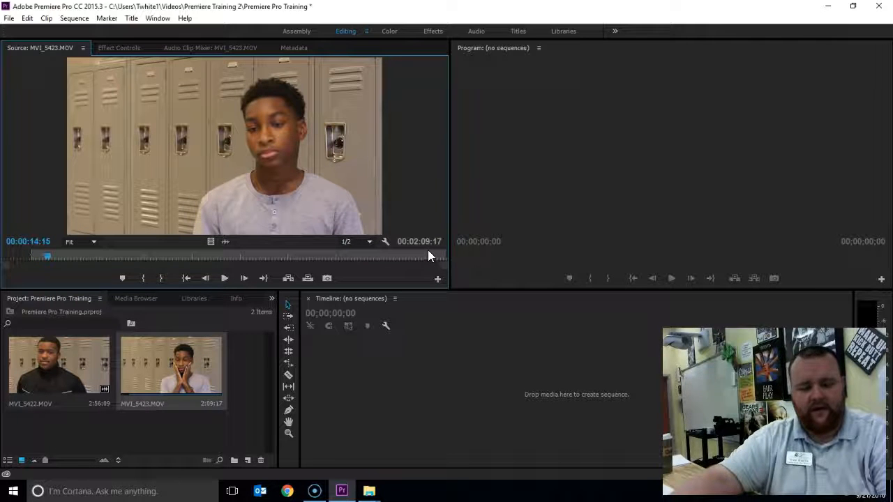
{"action": "key", "text": "o"}
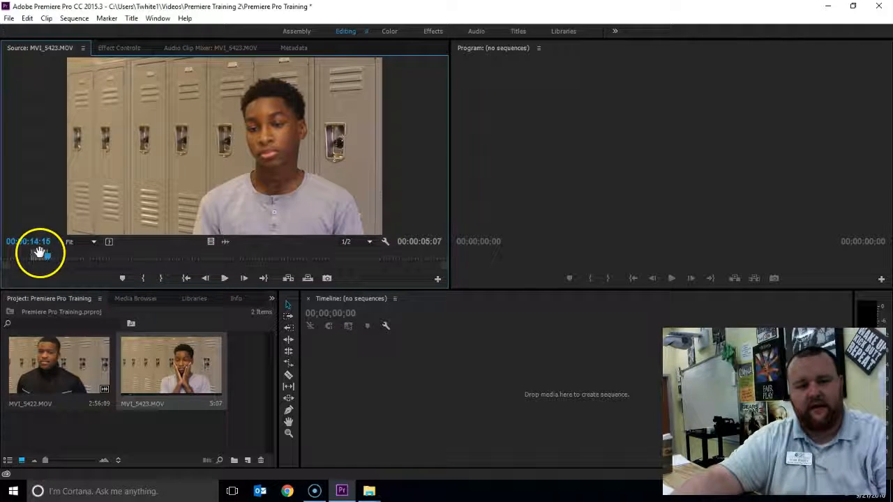
{"action": "left_click_drag", "start_coordinate": [223, 140], "coordinate": [516, 386]}
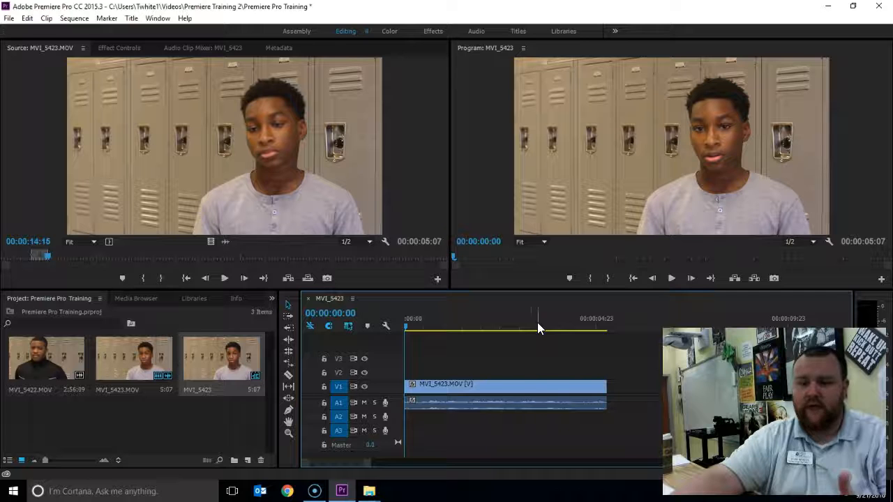
Step: Scrub through the MVI_5423 section in the sequence and examine its linked video and audio tracks
{"action": "left_click_drag", "start_coordinate": [528, 321], "coordinate": [503, 320]}
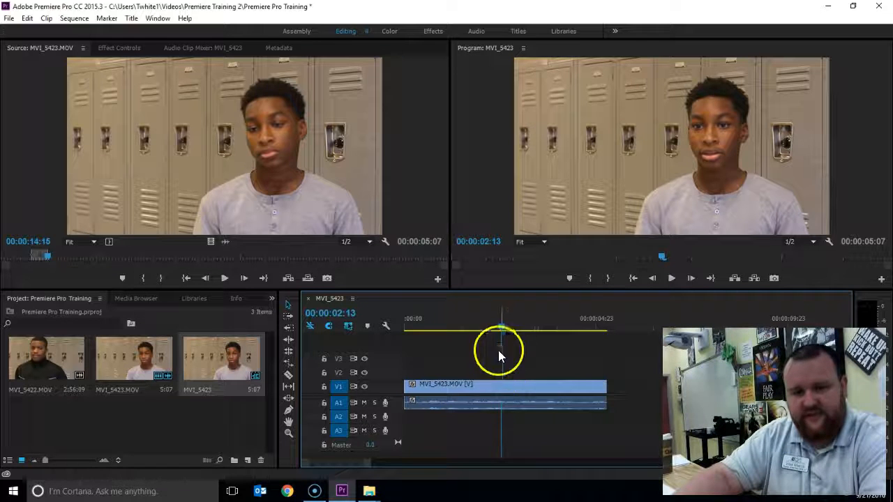
{"action": "left_click_drag", "start_coordinate": [501, 325], "coordinate": [442, 327]}
{"action": "left_click", "coordinate": [434, 384]}
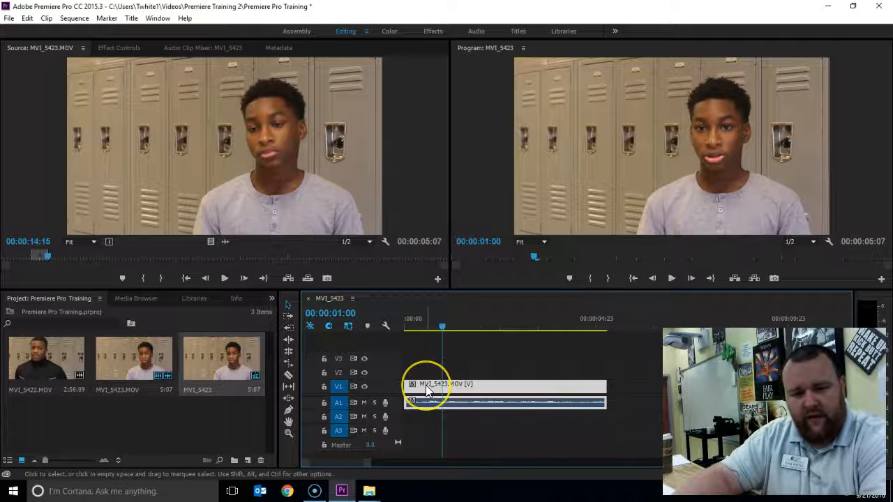
{"action": "left_click_drag", "start_coordinate": [430, 411], "coordinate": [423, 388]}
{"action": "left_click_drag", "start_coordinate": [424, 419], "coordinate": [420, 402]}
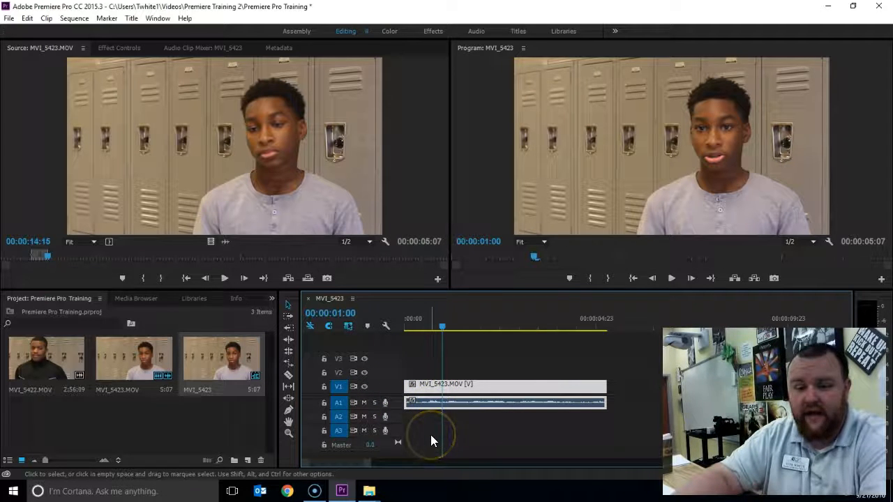
{"action": "left_click", "coordinate": [481, 364]}
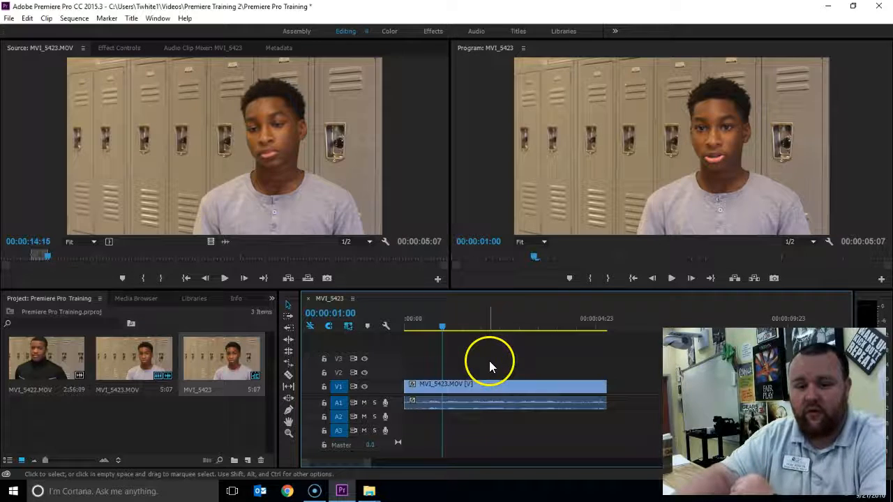
{"action": "left_click_drag", "start_coordinate": [444, 325], "coordinate": [526, 322]}
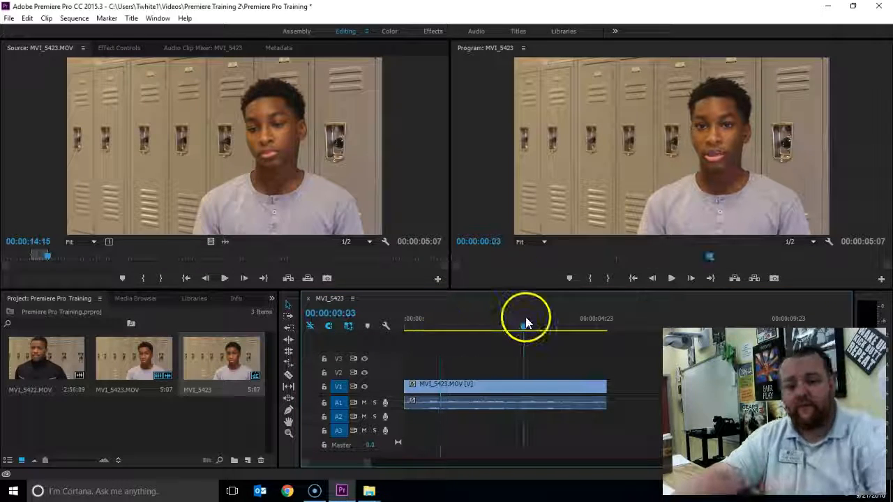
Step: Delete the MVI_5423 section from the sequence and mark a new In point in the source clip where the next answer starts
{"action": "left_click", "coordinate": [496, 384]}
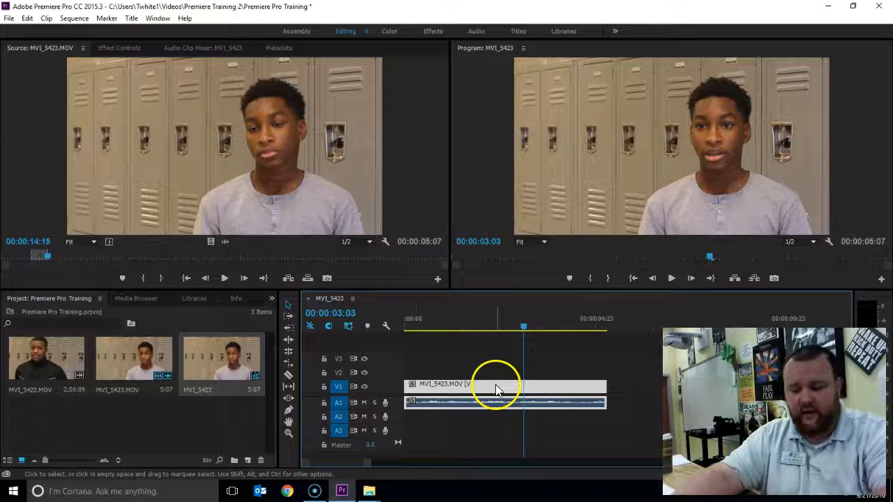
{"action": "key", "text": "Delete"}
{"action": "left_click", "coordinate": [51, 257]}
{"action": "key", "text": "space"}
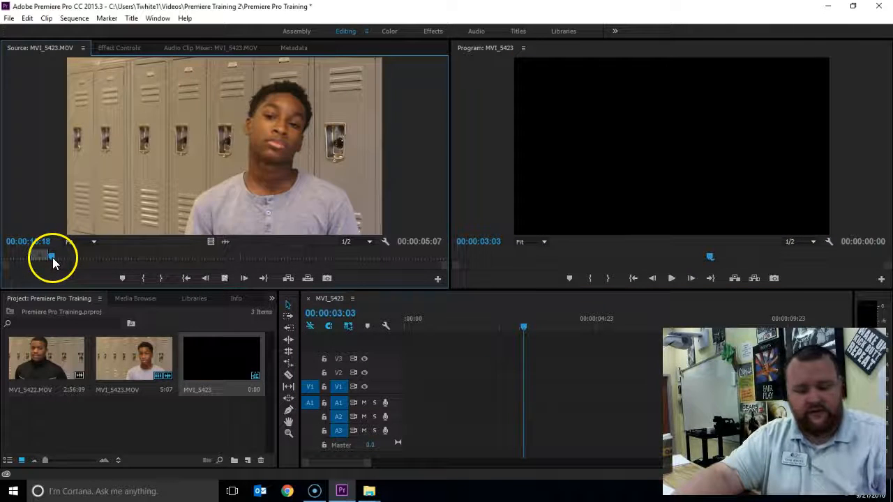
{"action": "key", "text": "i"}
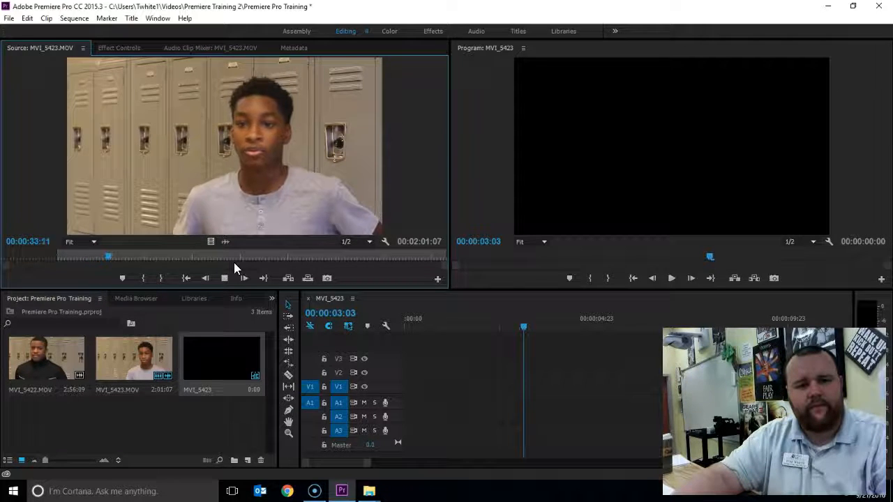
Step: Mark an Out point at 00:00:35:14 in MVI_5423 and place the marked section at the start of V1 and A1
{"action": "key", "text": "o"}
{"action": "key", "text": "space"}
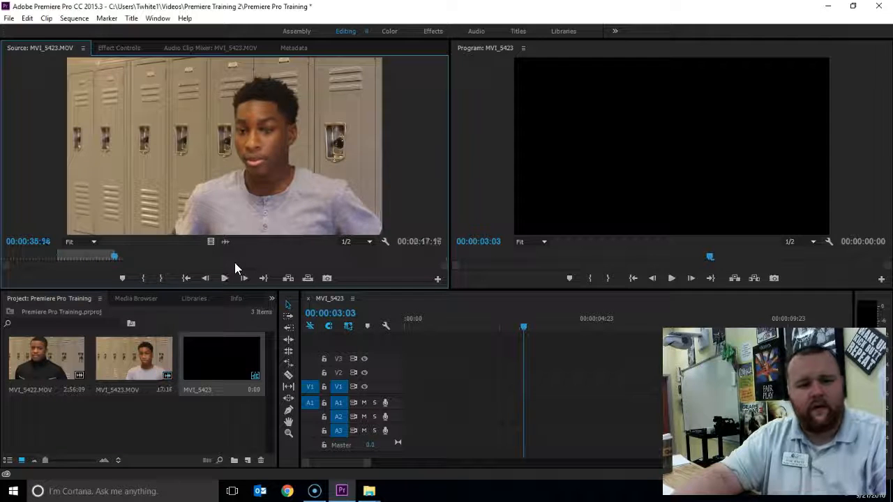
{"action": "left_click_drag", "start_coordinate": [176, 160], "coordinate": [405, 394]}
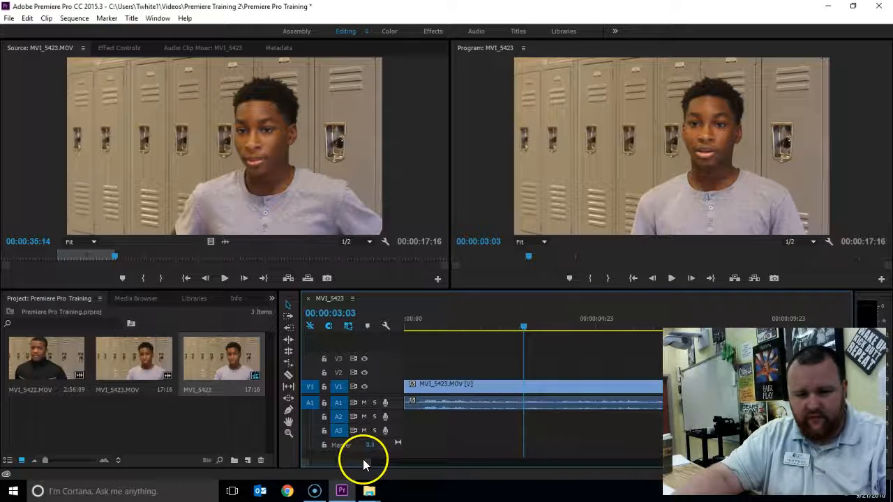
Step: Fit the whole placed section in the timeline view and review it through to its end
{"action": "left_click_drag", "start_coordinate": [368, 465], "coordinate": [423, 463]}
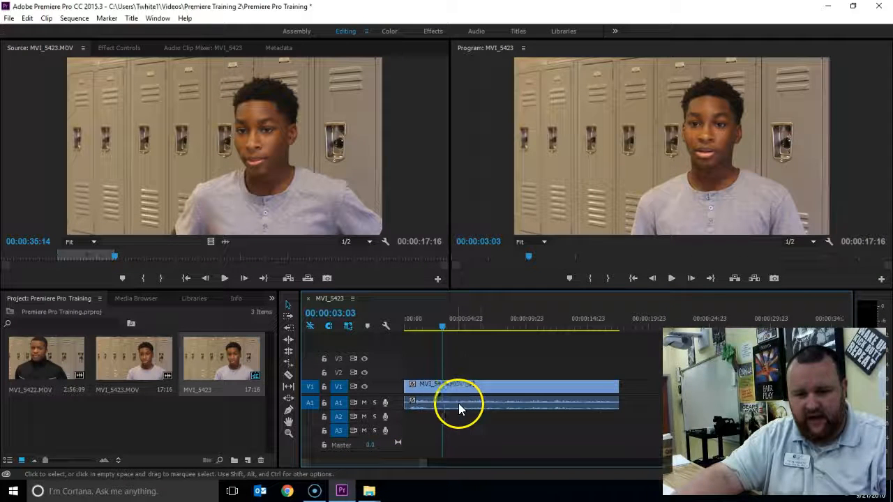
{"action": "mouse_move", "coordinate": [376, 378]}
{"action": "left_mouse_down"}
{"action": "mouse_move", "coordinate": [379, 369]}
{"action": "mouse_move", "coordinate": [383, 391]}
{"action": "mouse_move", "coordinate": [382, 380]}
{"action": "left_mouse_up"}
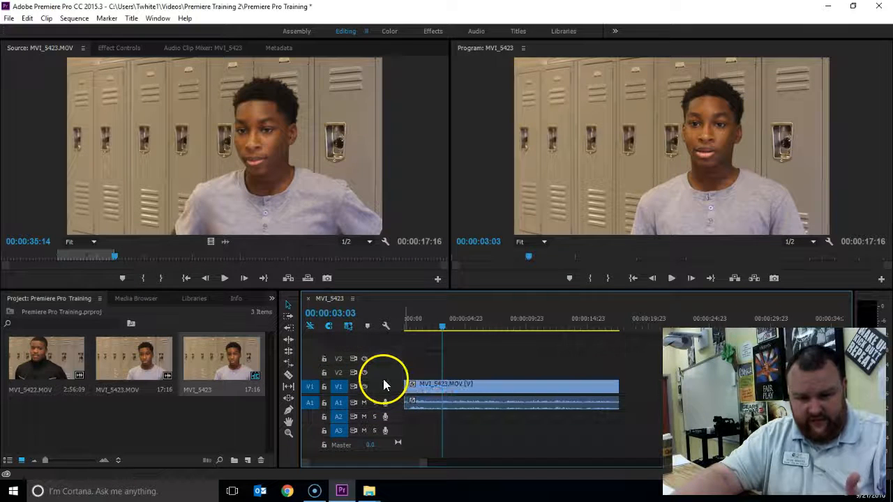
{"action": "left_click", "coordinate": [471, 325]}
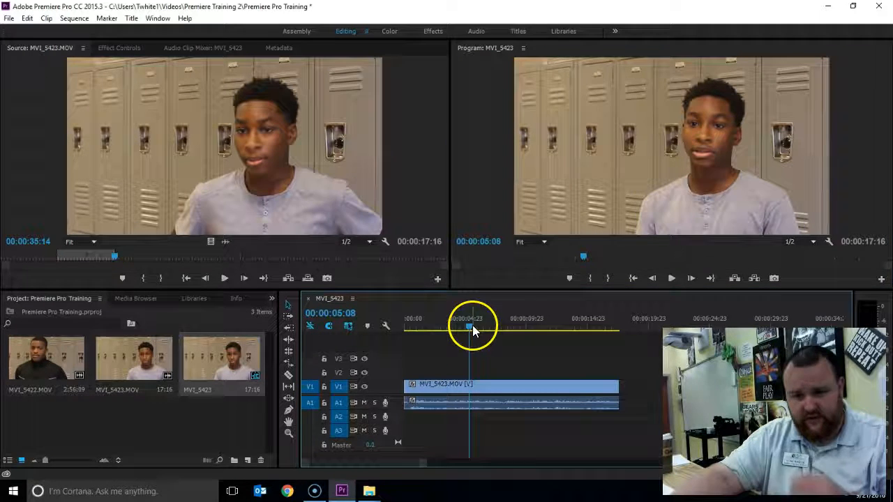
{"action": "left_click", "coordinate": [557, 321]}
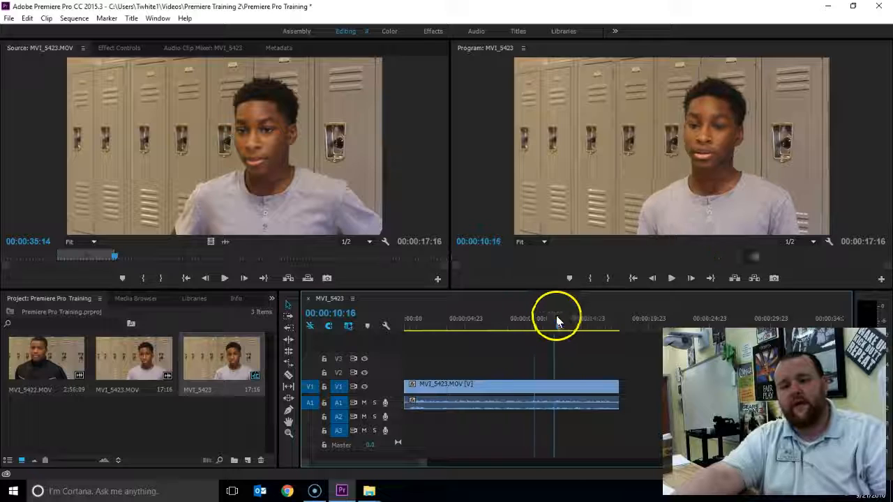
{"action": "left_click_drag", "start_coordinate": [556, 318], "coordinate": [586, 318]}
{"action": "key", "text": "space"}
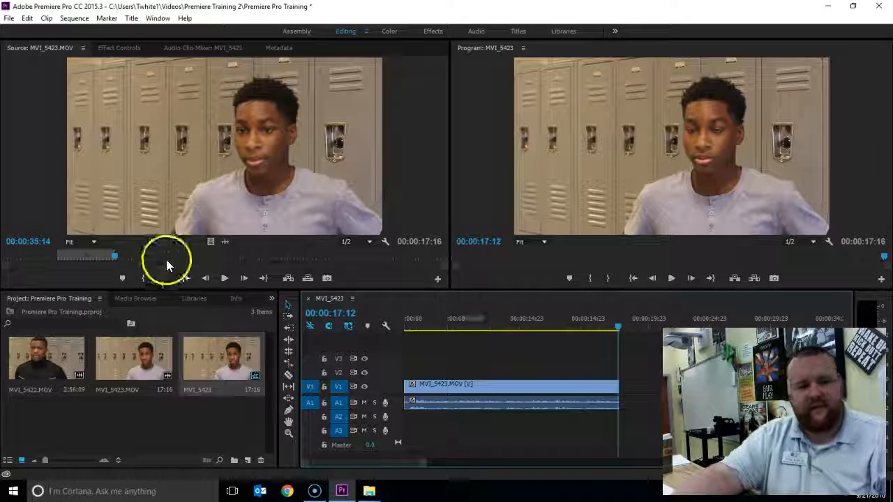
Step: Mark another MVI_5423 answer with an Out point at 00:00:51:15 and place it directly after the first section on V1 and A1
{"action": "left_click", "coordinate": [132, 254]}
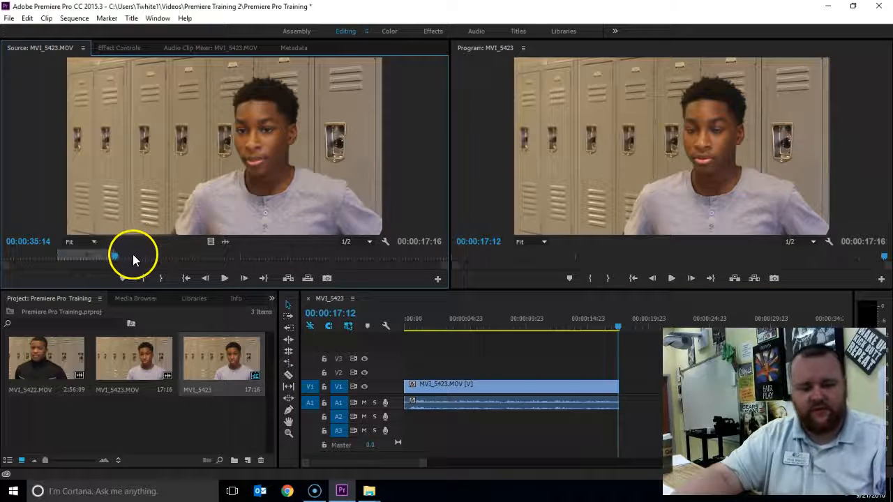
{"action": "key", "text": "space"}
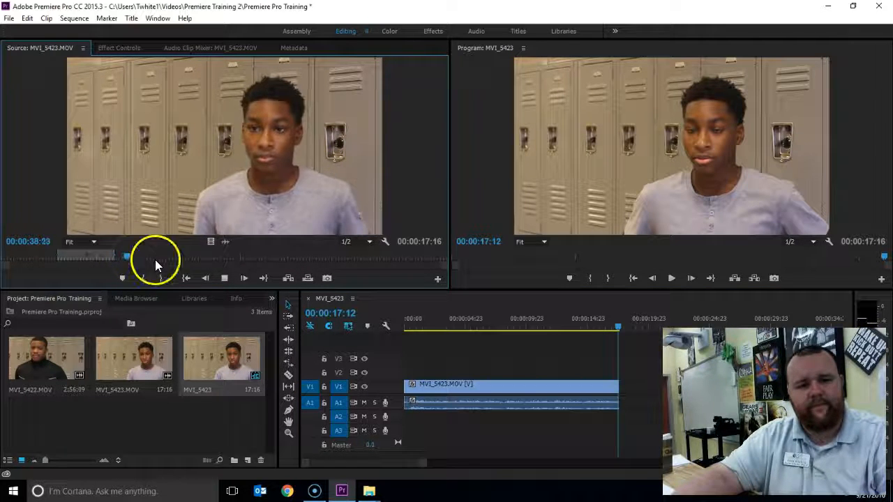
{"action": "key", "text": "i"}
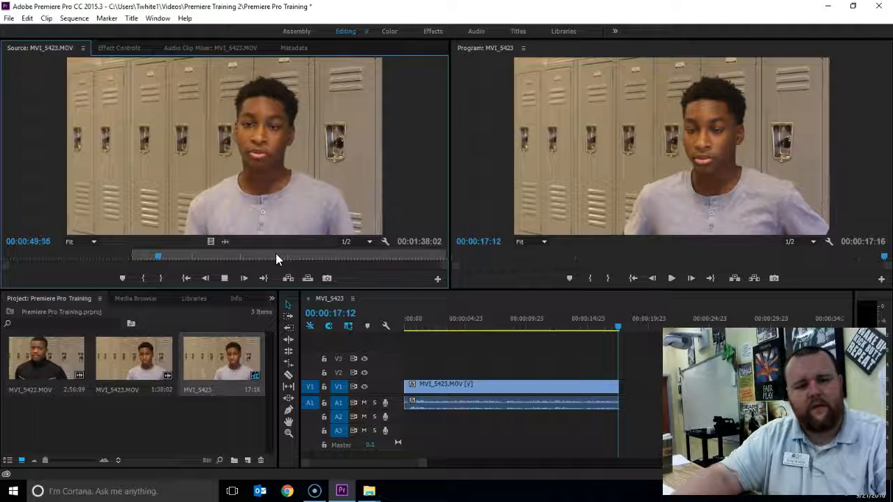
{"action": "key", "text": "space"}
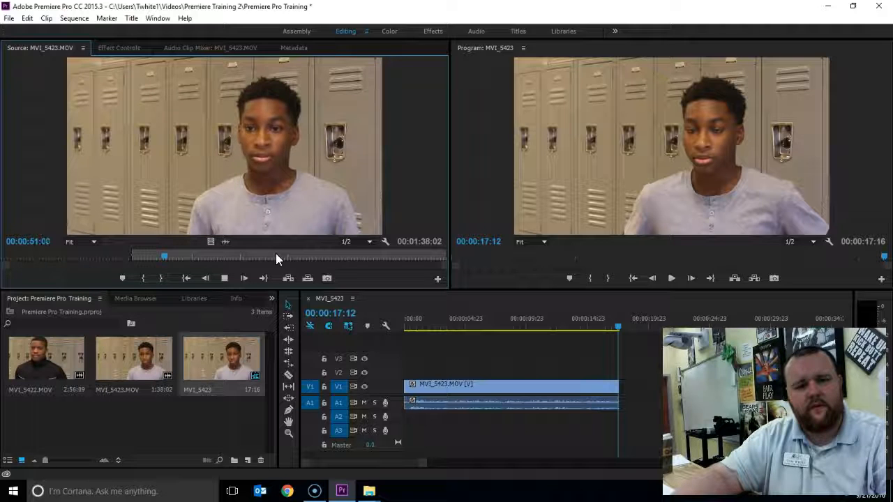
{"action": "key", "text": "o"}
{"action": "left_click_drag", "start_coordinate": [225, 175], "coordinate": [636, 390]}
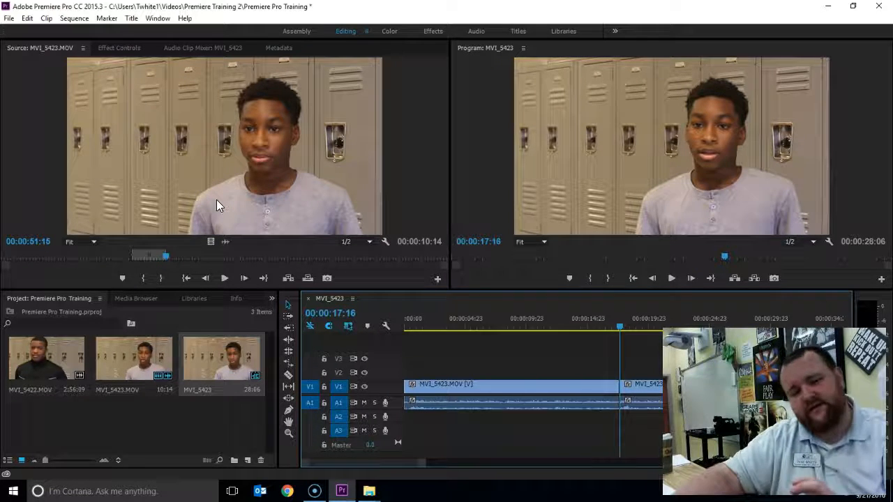
Step: Play the sequence across the cut between the two MVI_5423 sections to check the jump
{"action": "left_click_drag", "start_coordinate": [69, 255], "coordinate": [91, 255]}
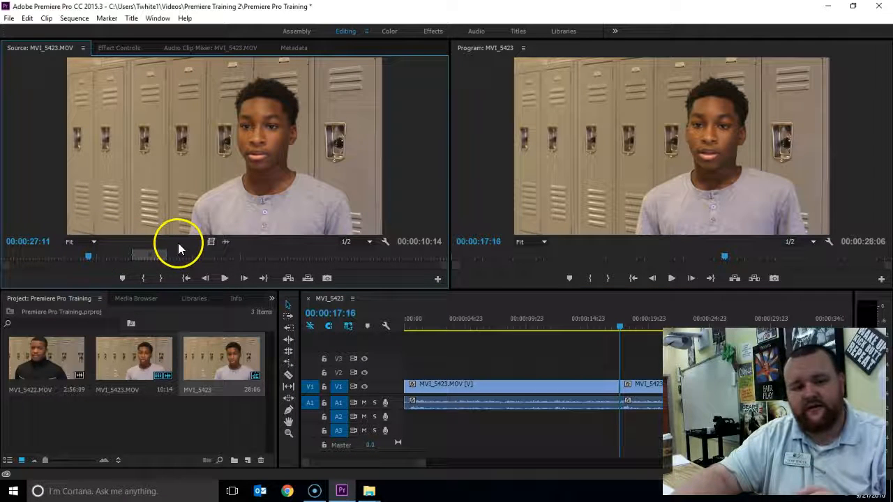
{"action": "left_click_drag", "start_coordinate": [423, 464], "coordinate": [453, 466]}
{"action": "left_click_drag", "start_coordinate": [543, 321], "coordinate": [527, 323]}
{"action": "key", "text": "space"}
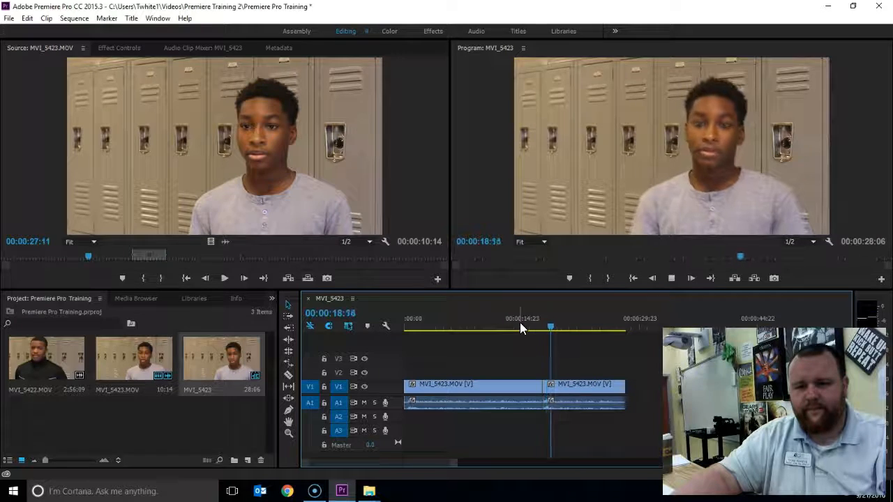
{"action": "key", "text": "space"}
{"action": "mouse_move", "coordinate": [561, 325]}
{"action": "left_mouse_down"}
{"action": "mouse_move", "coordinate": [530, 330]}
{"action": "mouse_move", "coordinate": [555, 325]}
{"action": "left_mouse_up"}
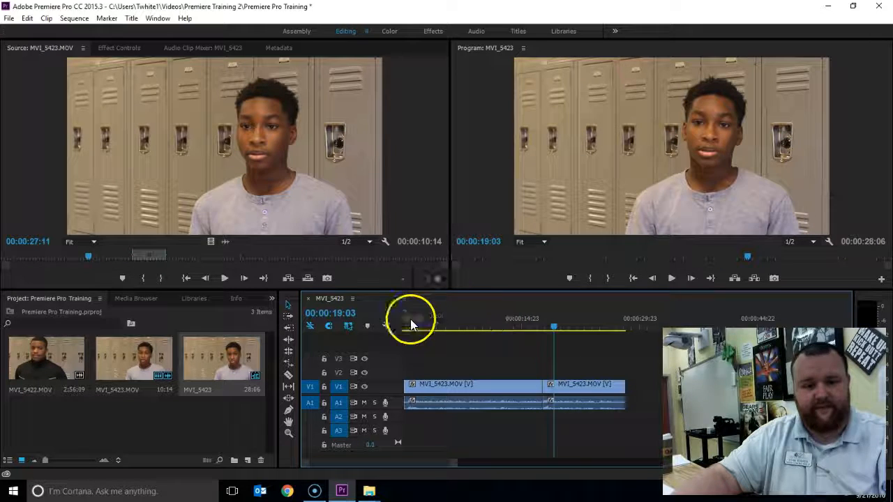
Step: Show the Effects list and expand the Dissolve group under Video Transitions
{"action": "left_click", "coordinate": [270, 299]}
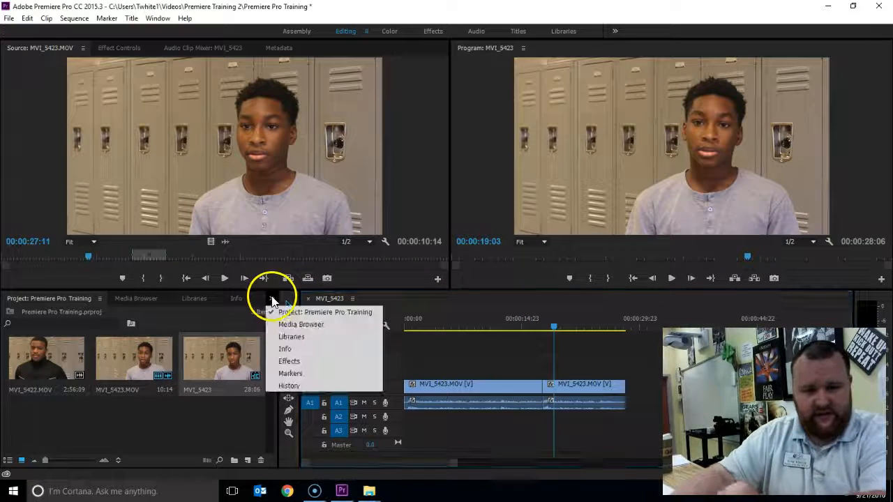
{"action": "left_click", "coordinate": [306, 360]}
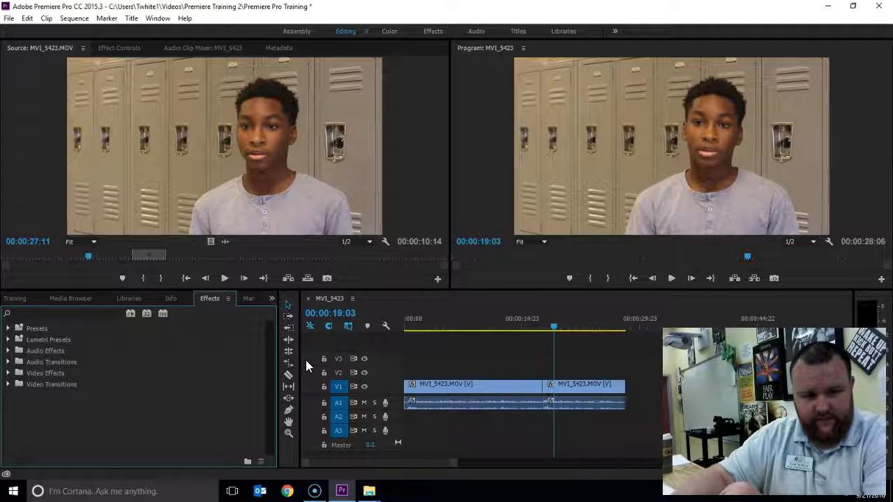
{"action": "left_click", "coordinate": [8, 385]}
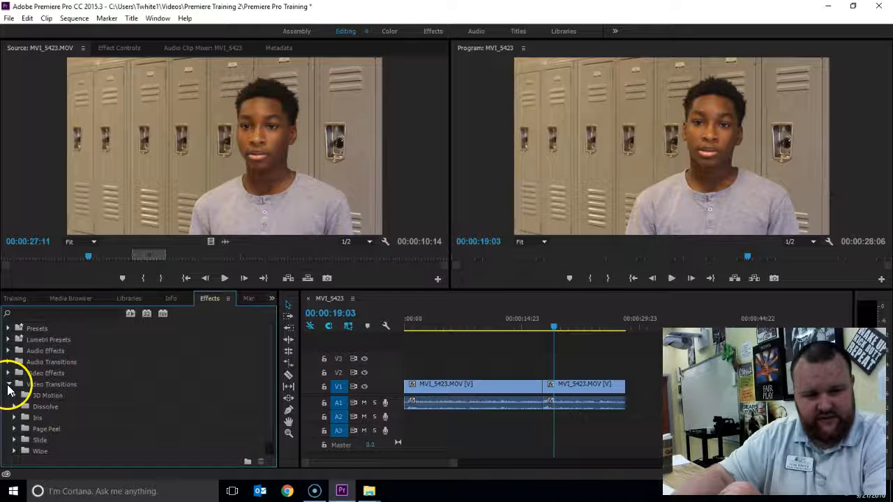
{"action": "scroll", "coordinate": [172, 343], "scroll_direction": "down", "scroll_amount": 1}
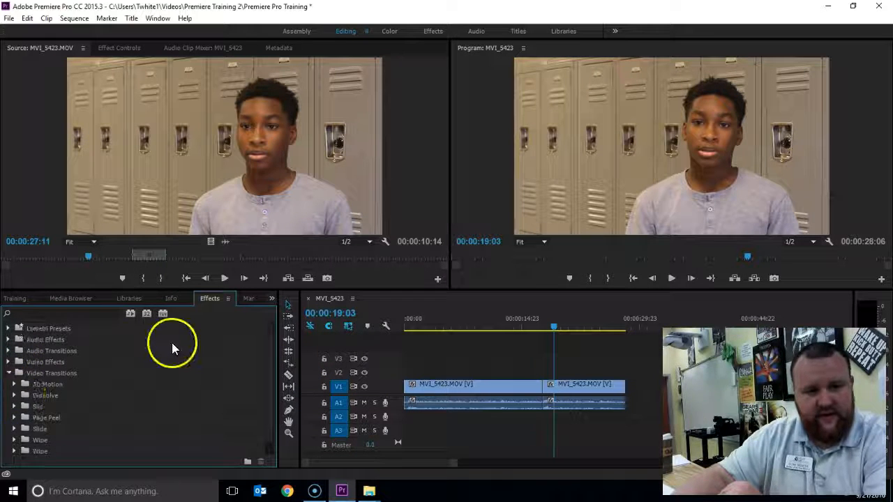
{"action": "left_click", "coordinate": [14, 395]}
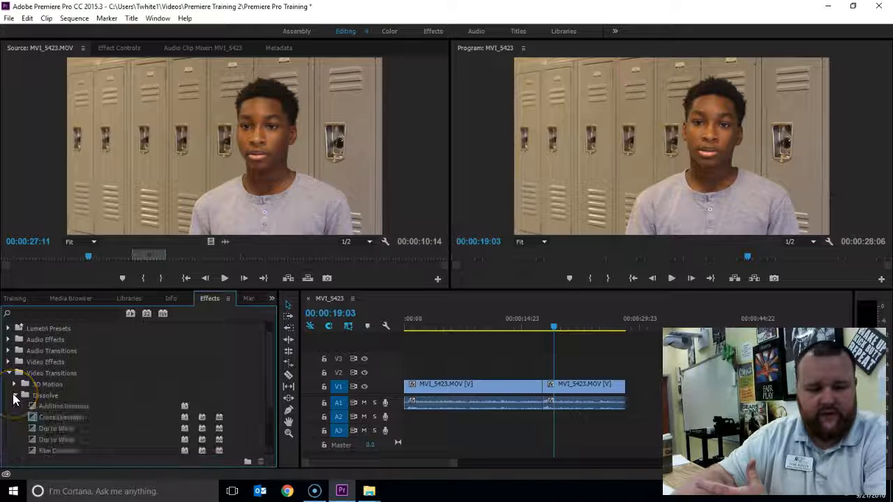
{"action": "scroll", "coordinate": [148, 366], "scroll_direction": "down", "scroll_amount": 1}
Step: Try a Cross Dissolve on the cut between the two V1 clips, preview it in playback and undo it
{"action": "left_click_drag", "start_coordinate": [70, 405], "coordinate": [544, 391]}
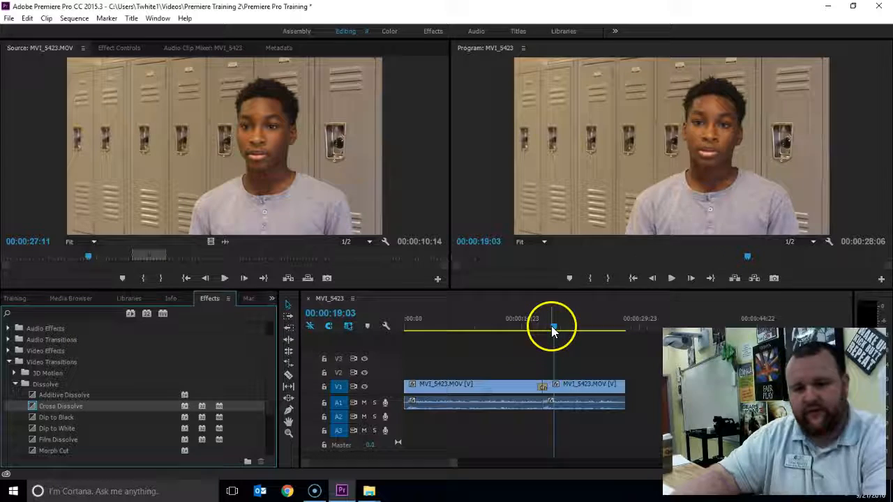
{"action": "left_click", "coordinate": [521, 322]}
{"action": "key", "text": "space"}
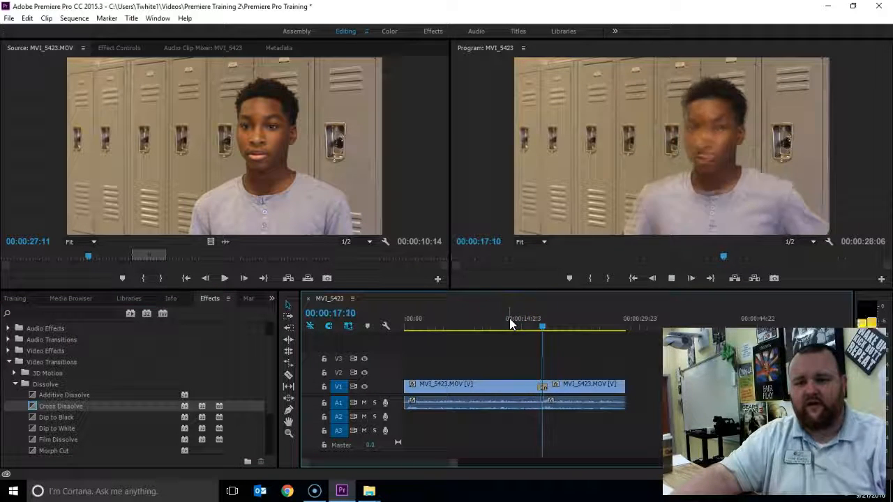
{"action": "key", "text": "space"}
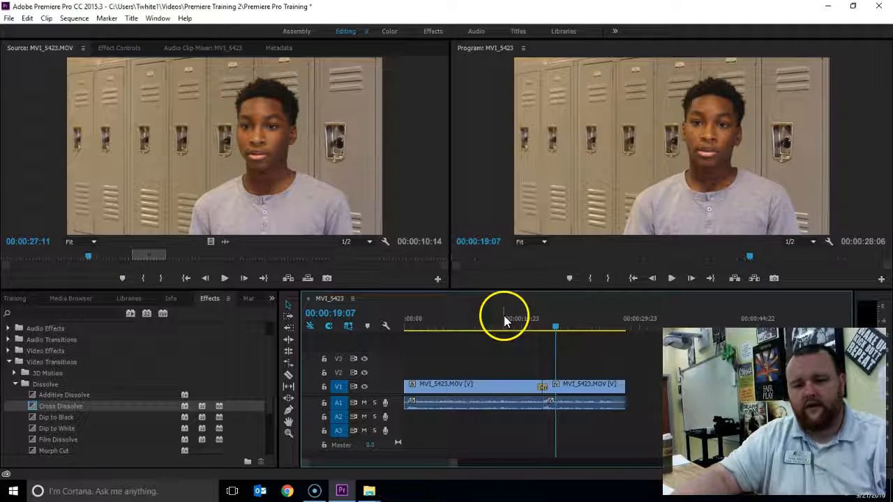
{"action": "left_click_drag", "start_coordinate": [556, 325], "coordinate": [535, 334]}
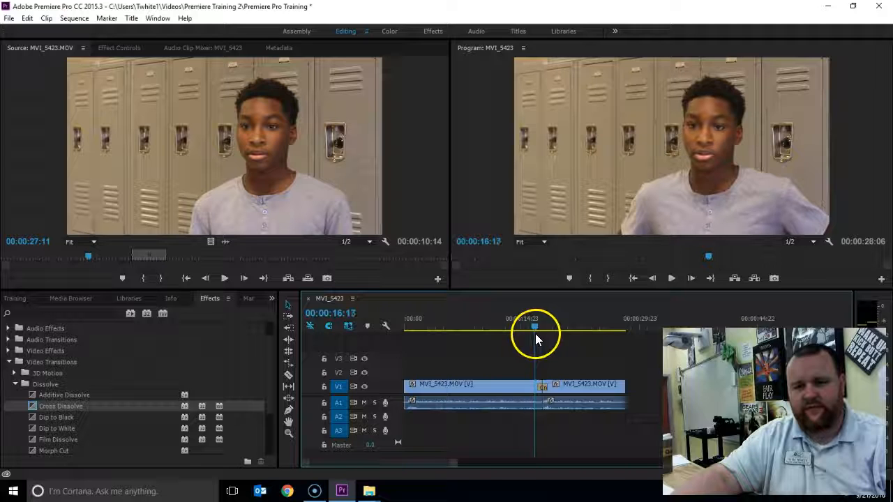
{"action": "key", "text": "space"}
{"action": "key", "text": "space"}
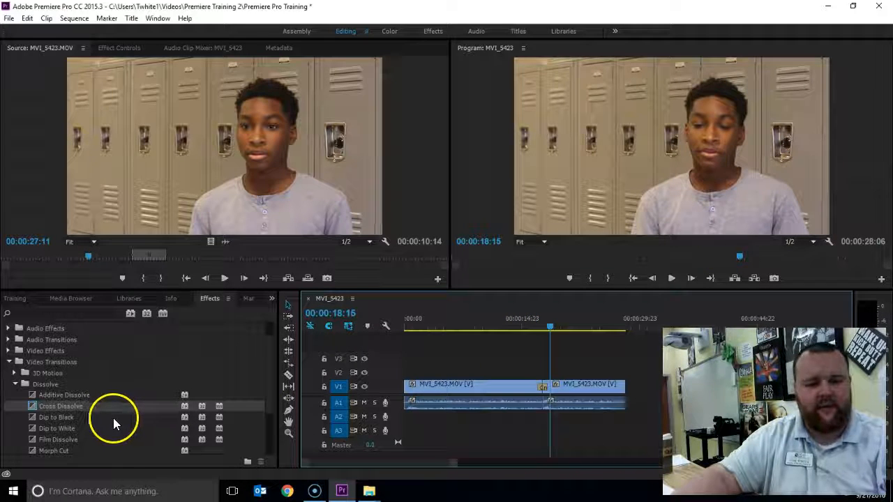
{"action": "key", "text": "ctrl+z"}
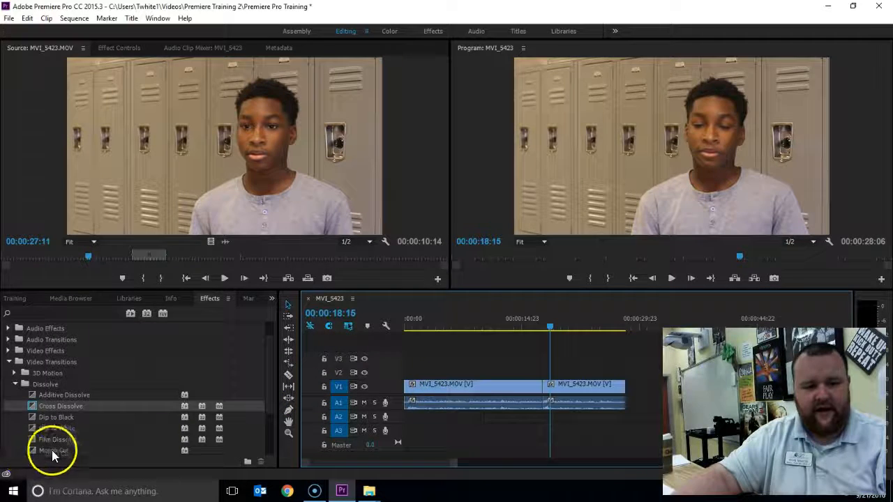
Step: Apply a Morph Cut transition to the cut between the two V1 clips and play the sequence across it
{"action": "left_click_drag", "start_coordinate": [52, 450], "coordinate": [543, 385]}
{"action": "left_click", "coordinate": [522, 329]}
{"action": "key", "text": "space"}
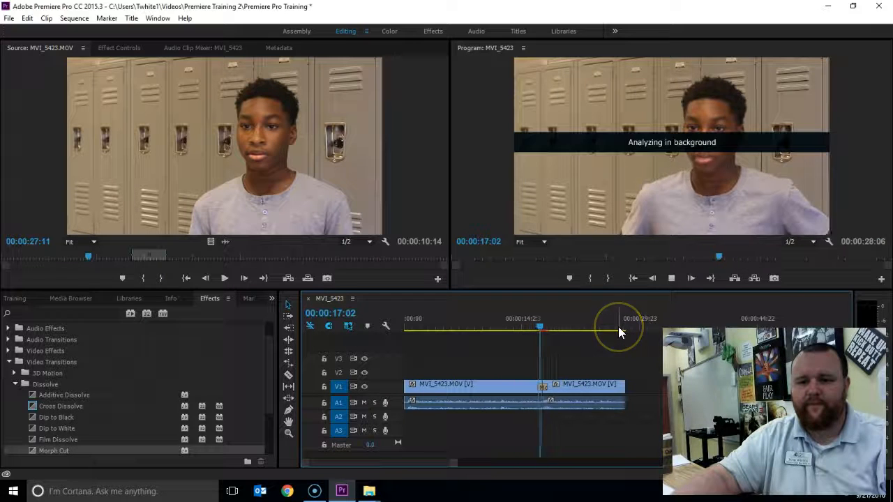
{"action": "left_click", "coordinate": [519, 315]}
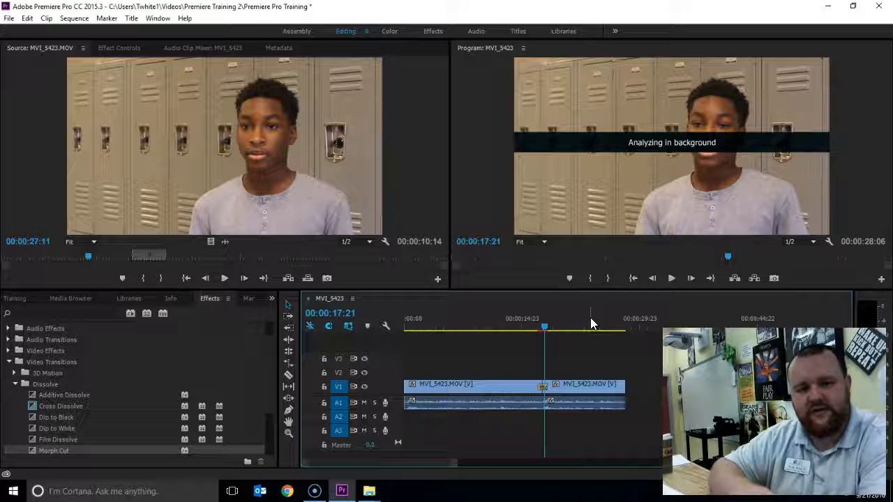
{"action": "left_click", "coordinate": [286, 363]}
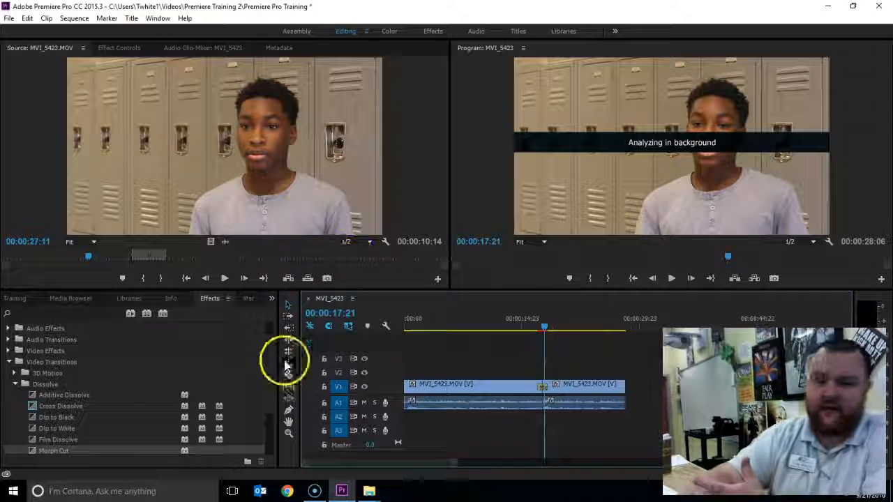
{"action": "left_click", "coordinate": [164, 165]}
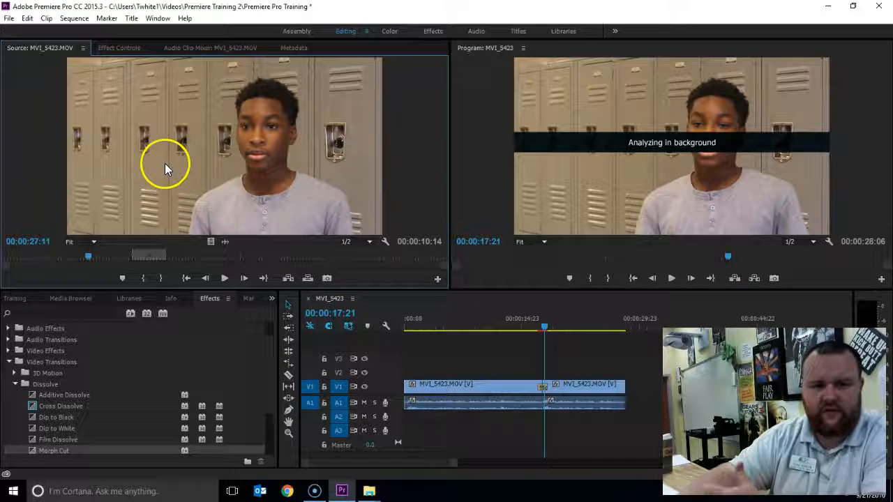
{"action": "left_click", "coordinate": [733, 398]}
{"action": "left_click_drag", "start_coordinate": [545, 316], "coordinate": [600, 326]}
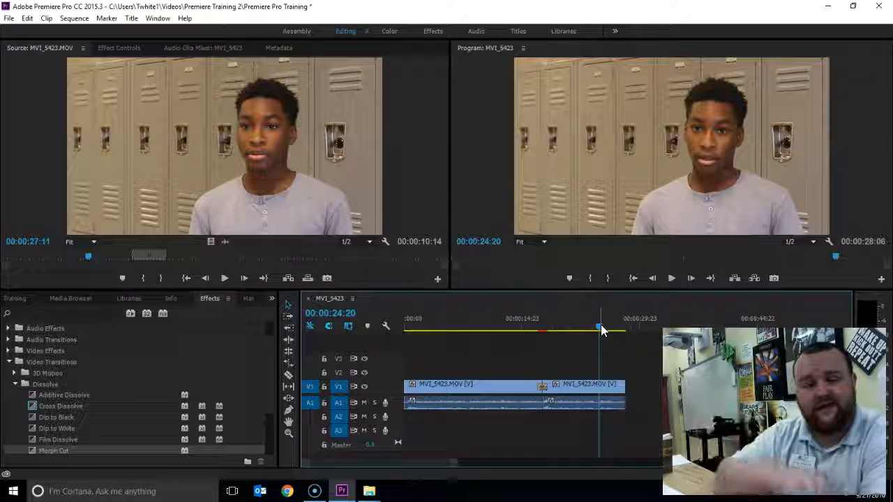